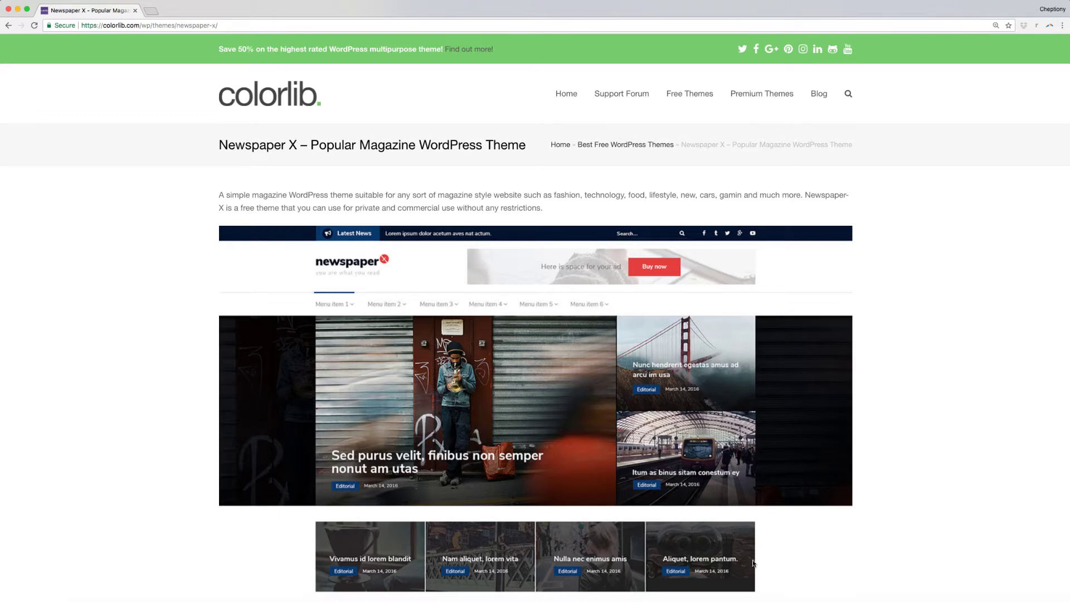
- Scroll down the Newspaper X demo page and download the theme's zip package
scroll(775, 563, down, 3)
scroll(773, 562, down, 10)
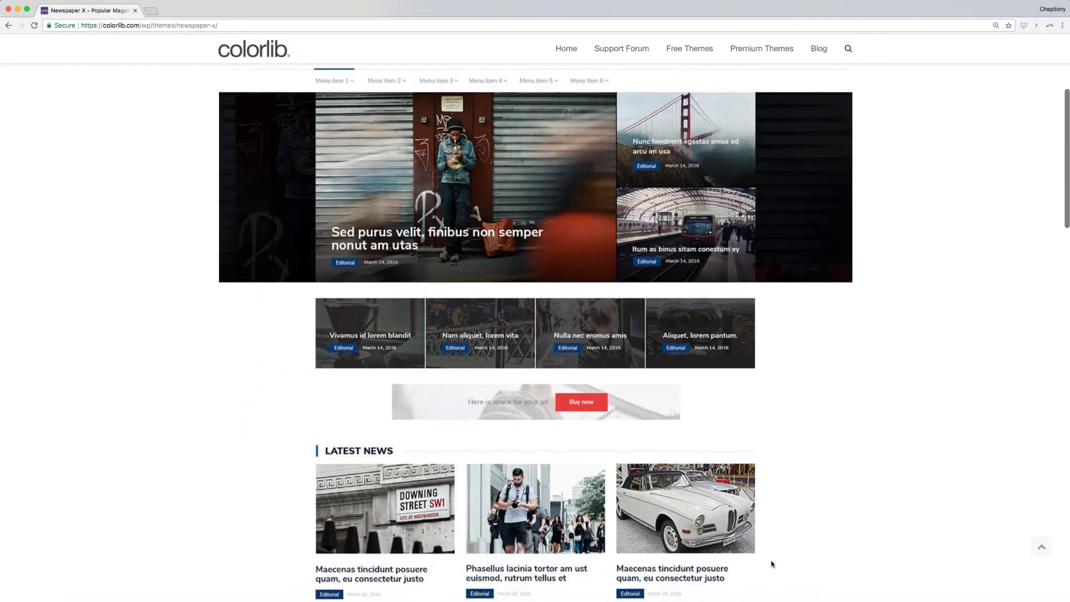
scroll(772, 564, down, 15)
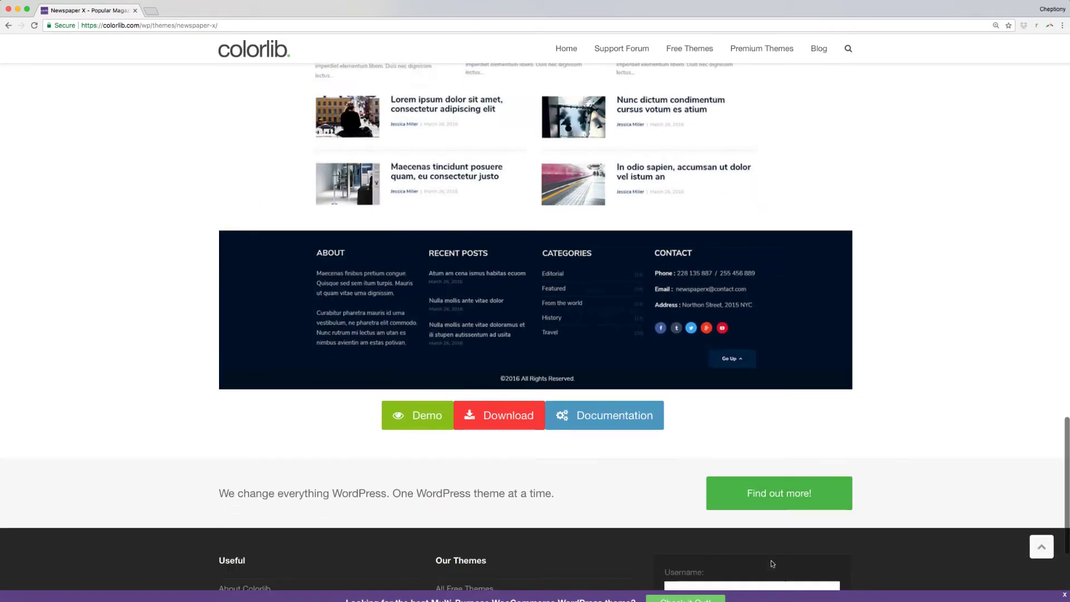
click(507, 377)
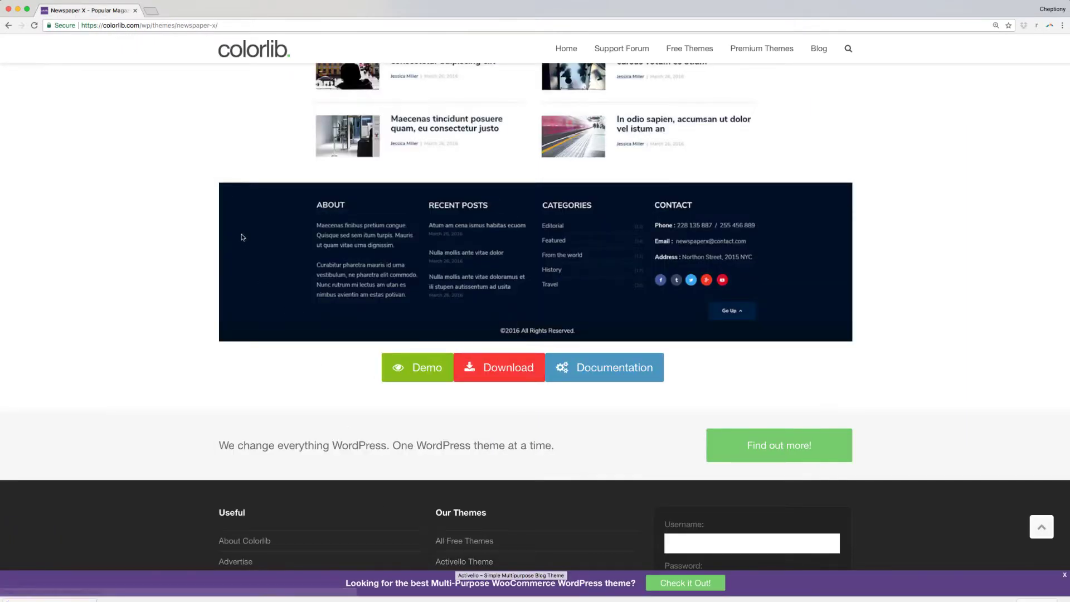
- Log in to the WordPress admin by pasting the account password
click(149, 12)
click(493, 267)
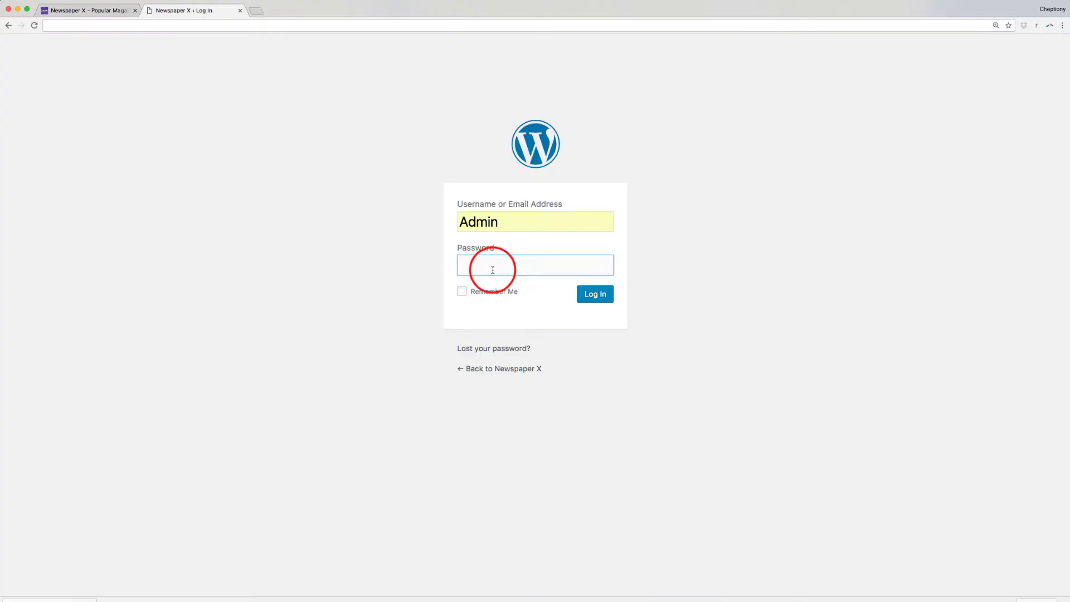
key(ctrl+v)
click(602, 301)
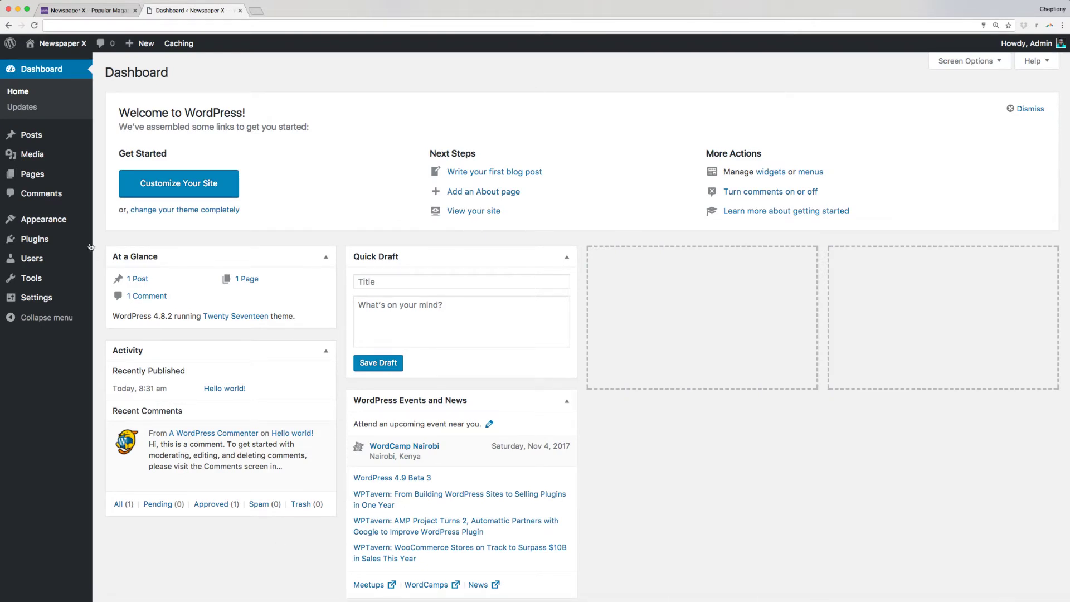
- Go to Appearance > Themes > Add New
mouse_move(65, 223)
click(119, 222)
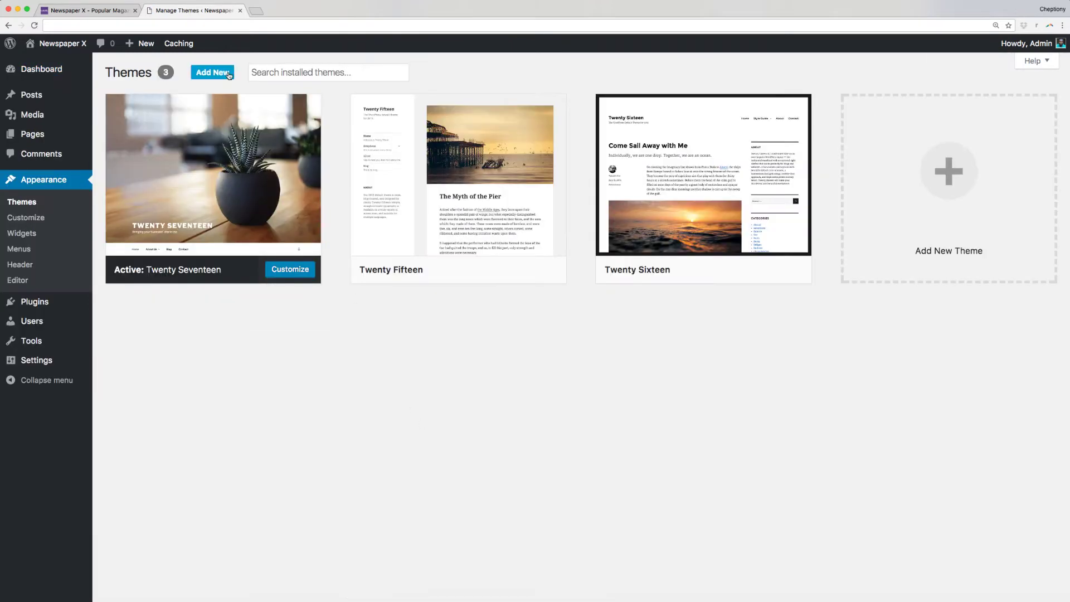
click(219, 75)
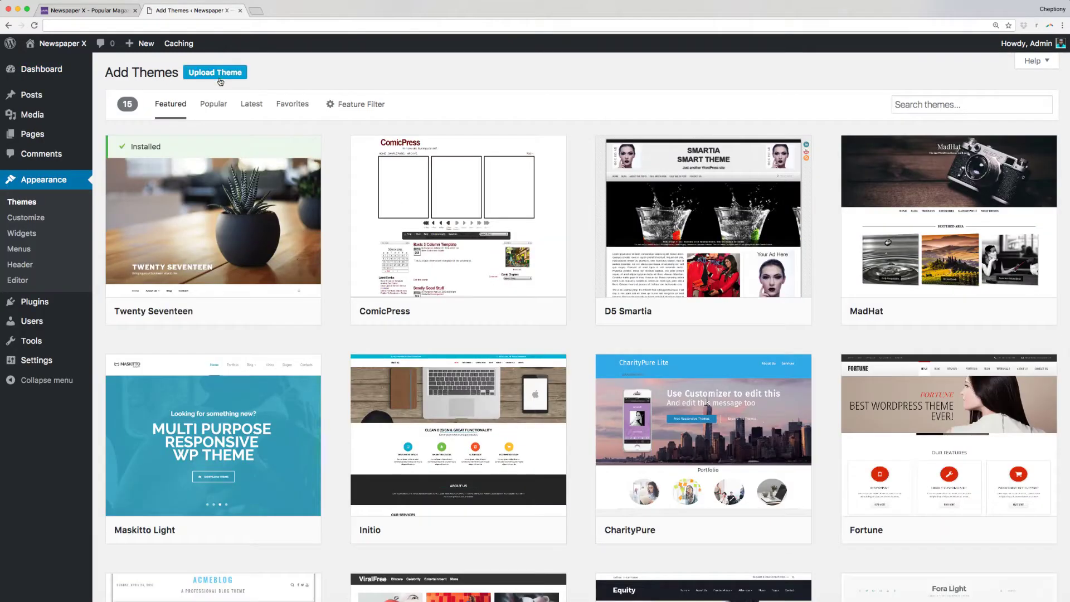
- Upload newspaper-x.1.2.9.zip via Upload Theme and install it
click(220, 78)
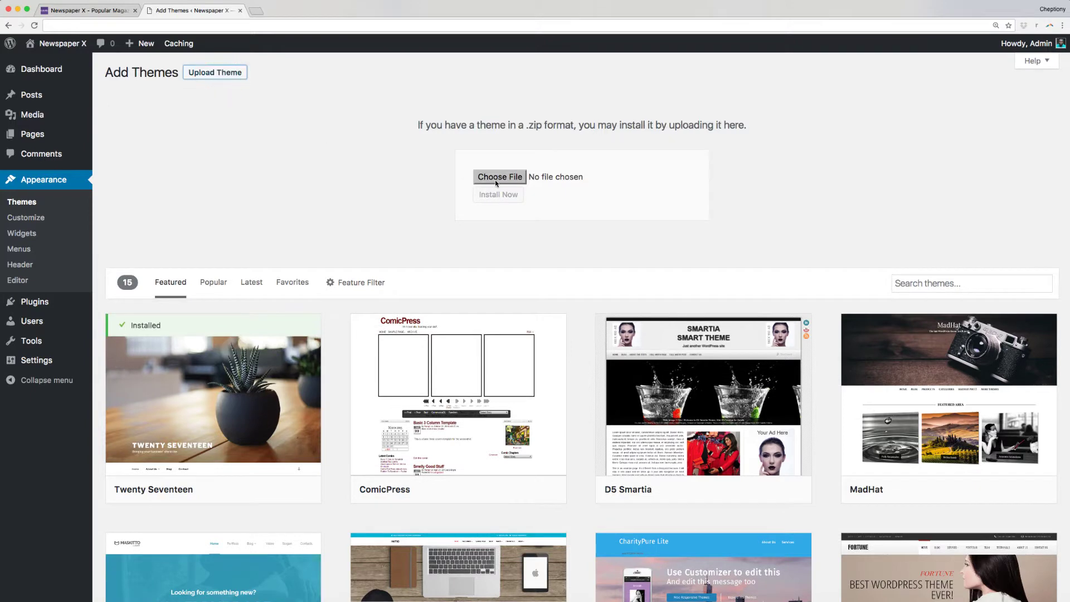
click(496, 183)
click(618, 68)
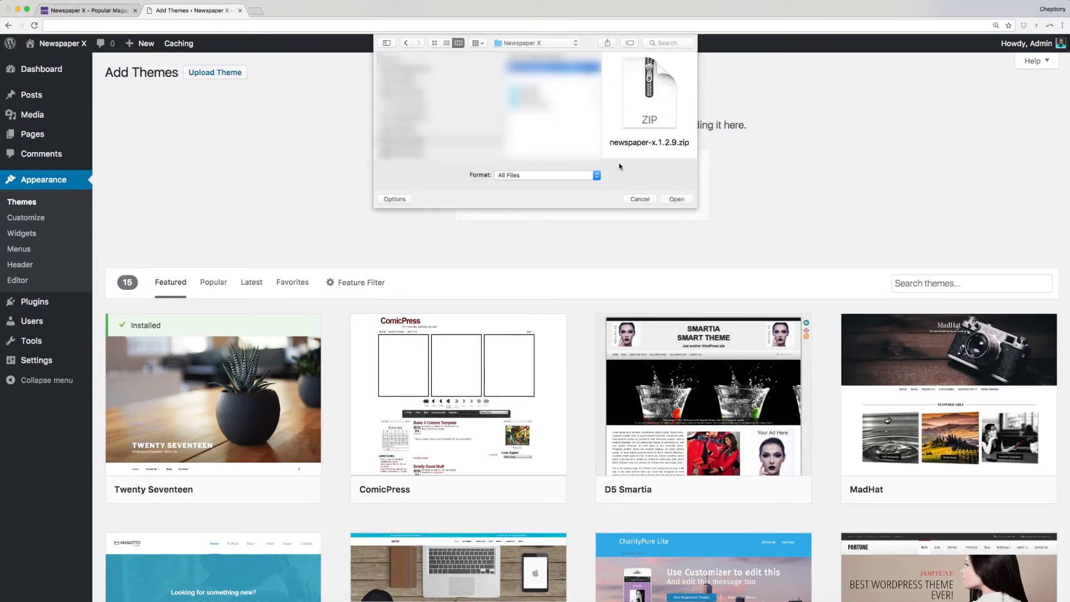
click(677, 204)
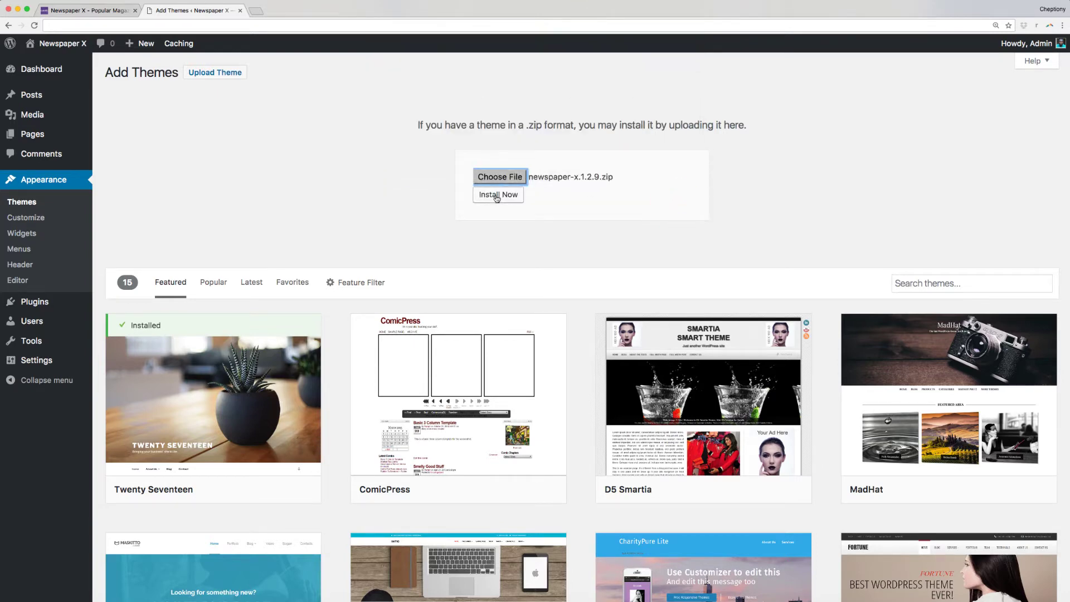
click(497, 196)
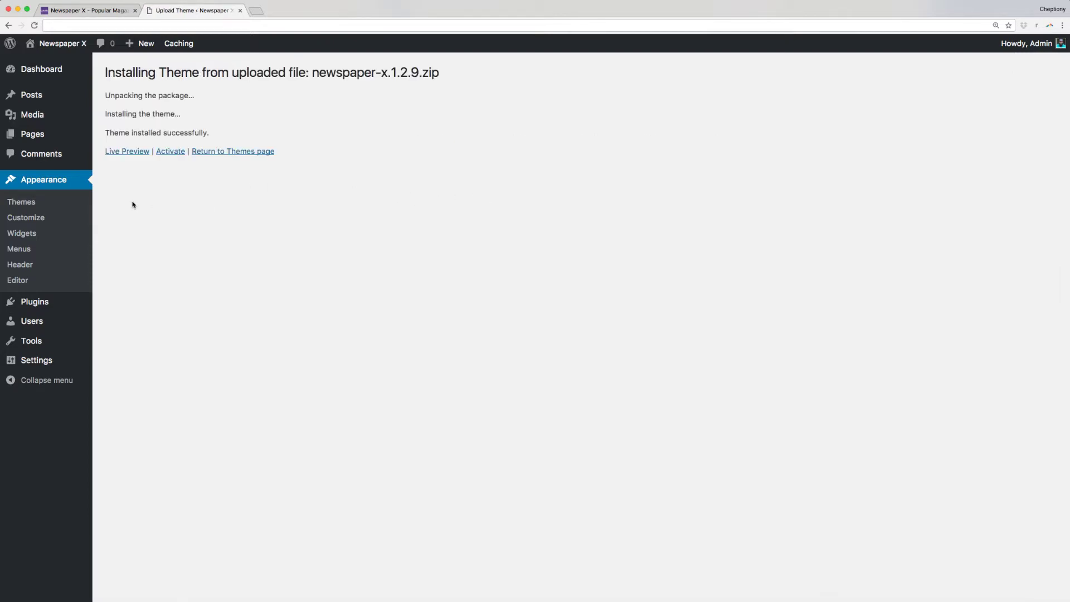
- Activate Newspaper X and open its Welcome to Newspaper X! 1.2.9 page from the notice
click(171, 153)
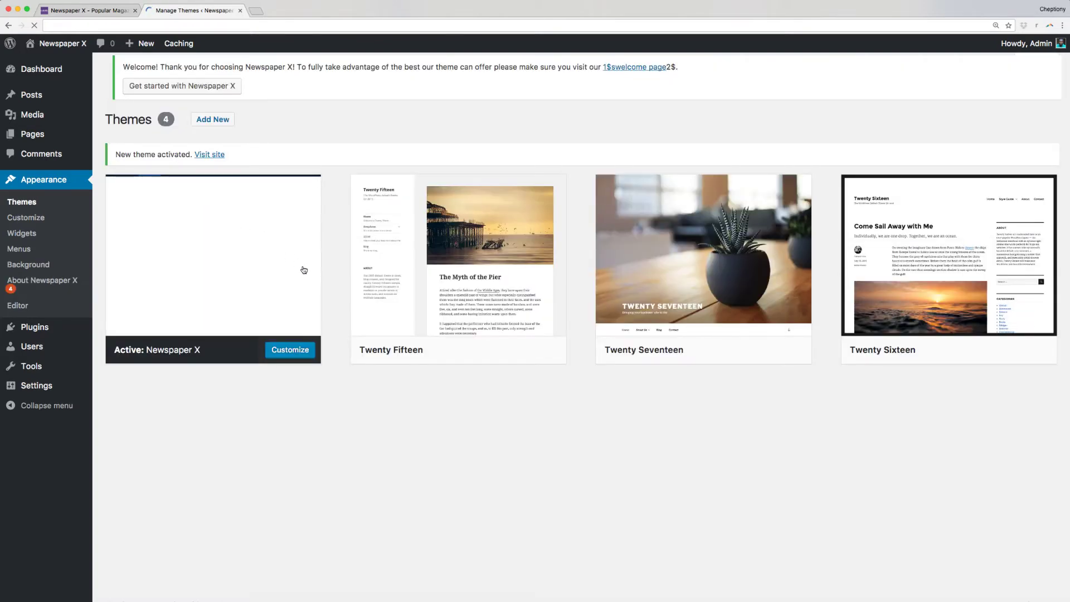
click(620, 107)
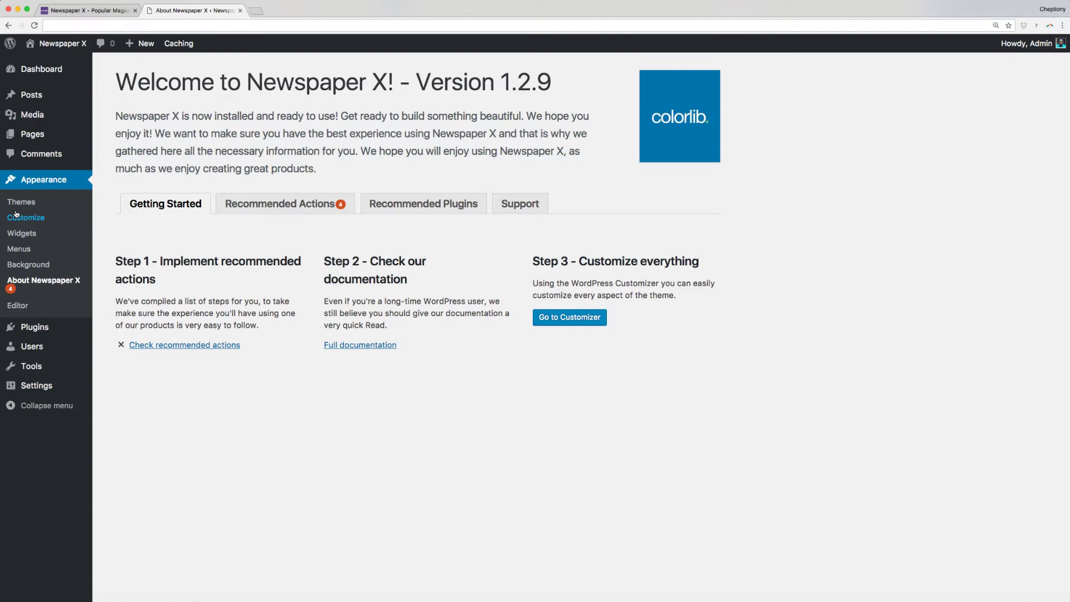
- Install the WordPress Importer and Widget Importer & Exporter plugins from Recommended Actions
click(291, 211)
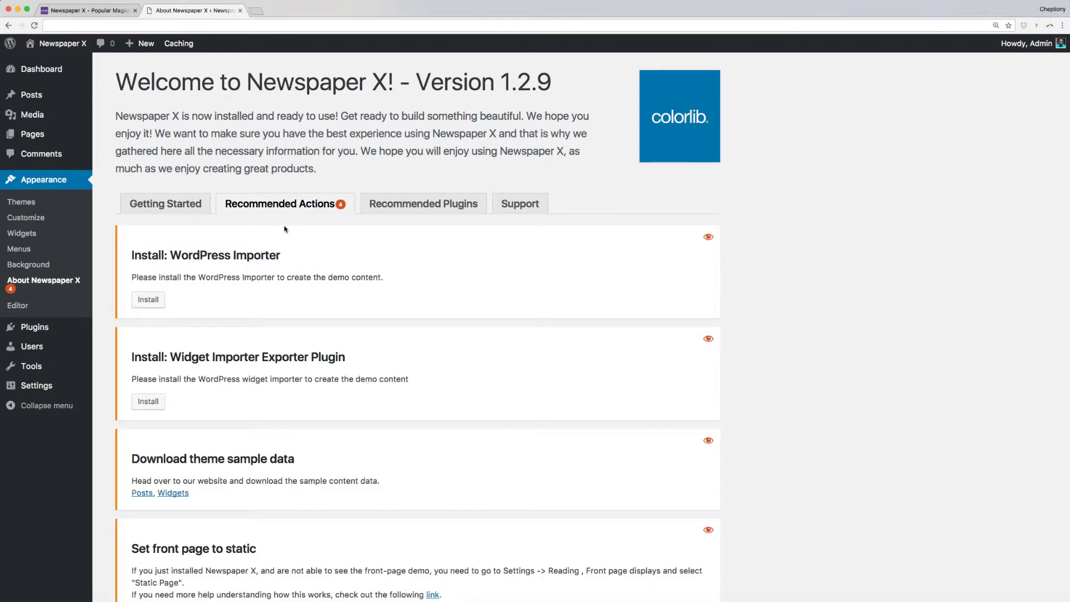
scroll(281, 297, down, 3)
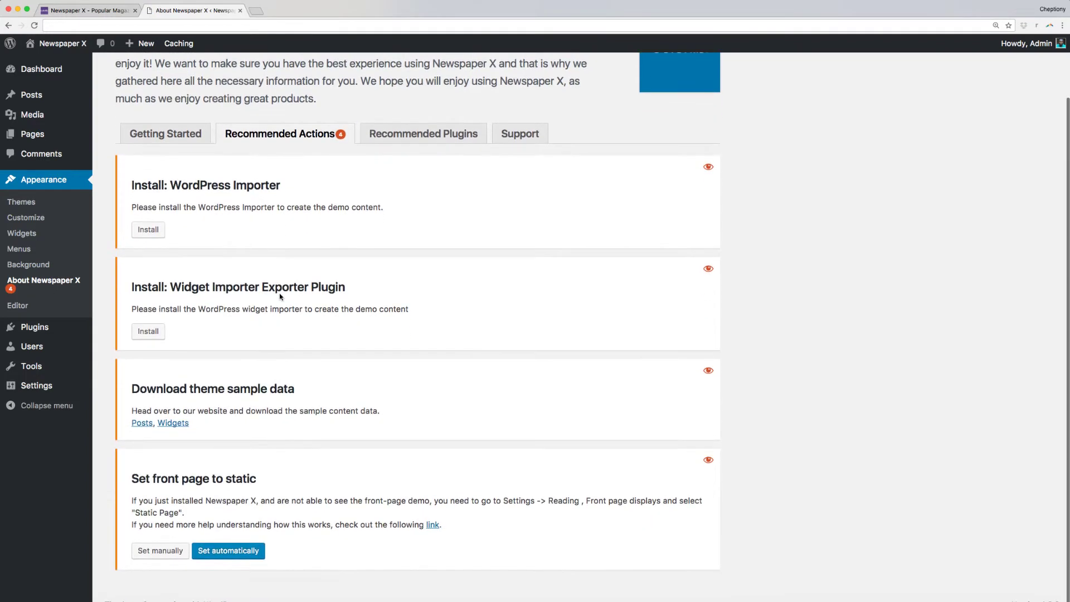
click(152, 234)
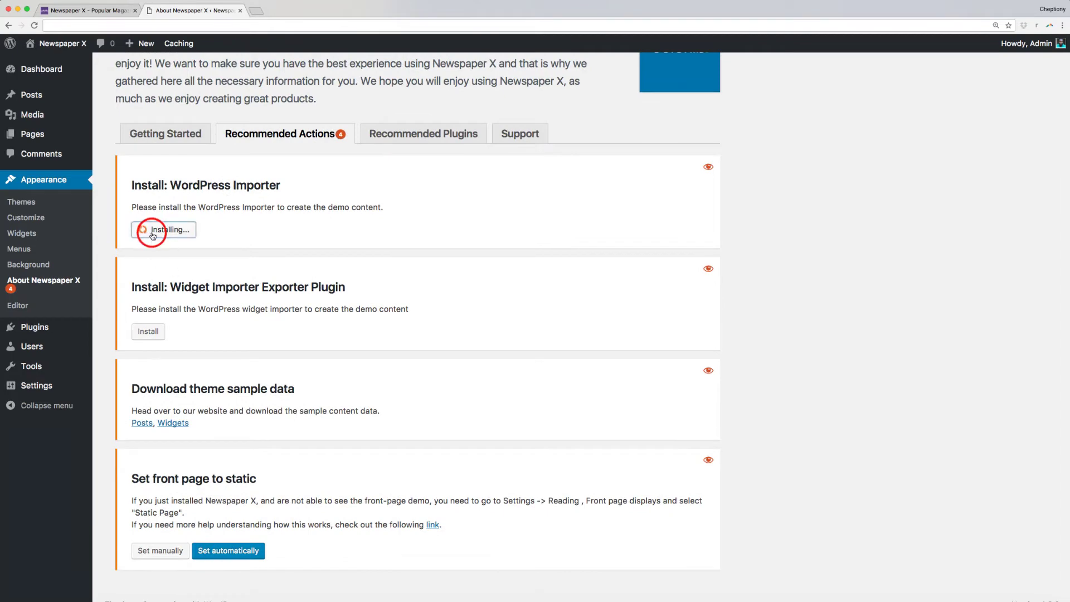
click(146, 333)
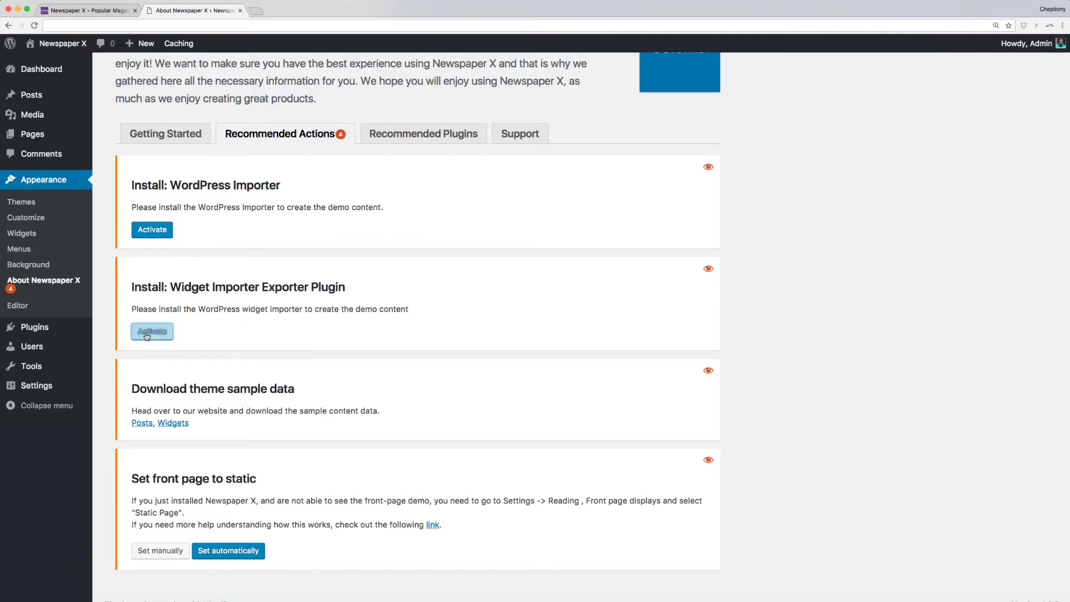
- Activate both importer plugins and reopen the theme's Recommended Actions
click(154, 230)
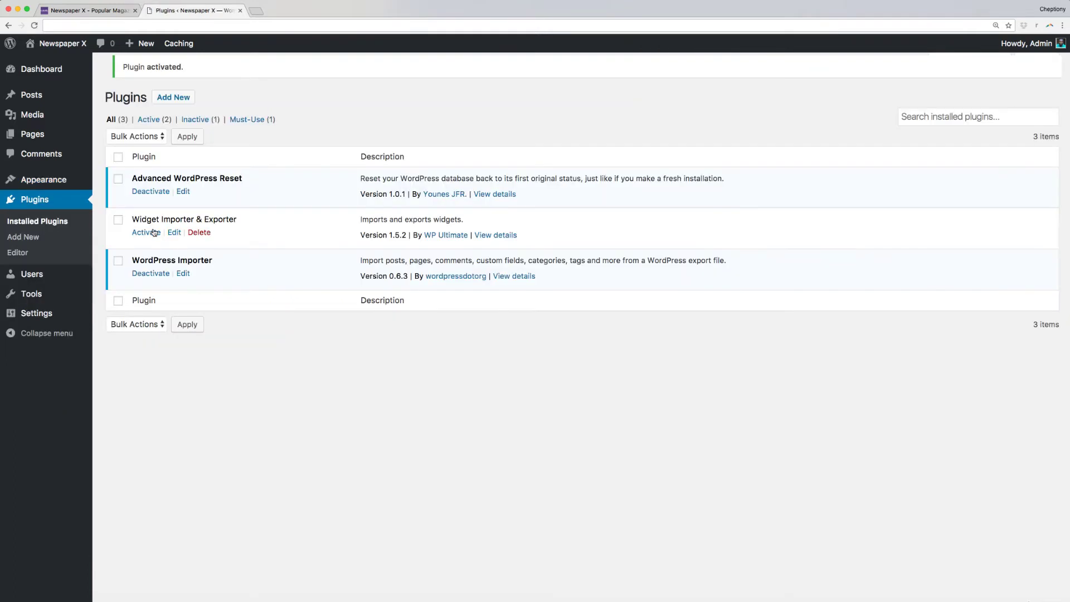
click(153, 244)
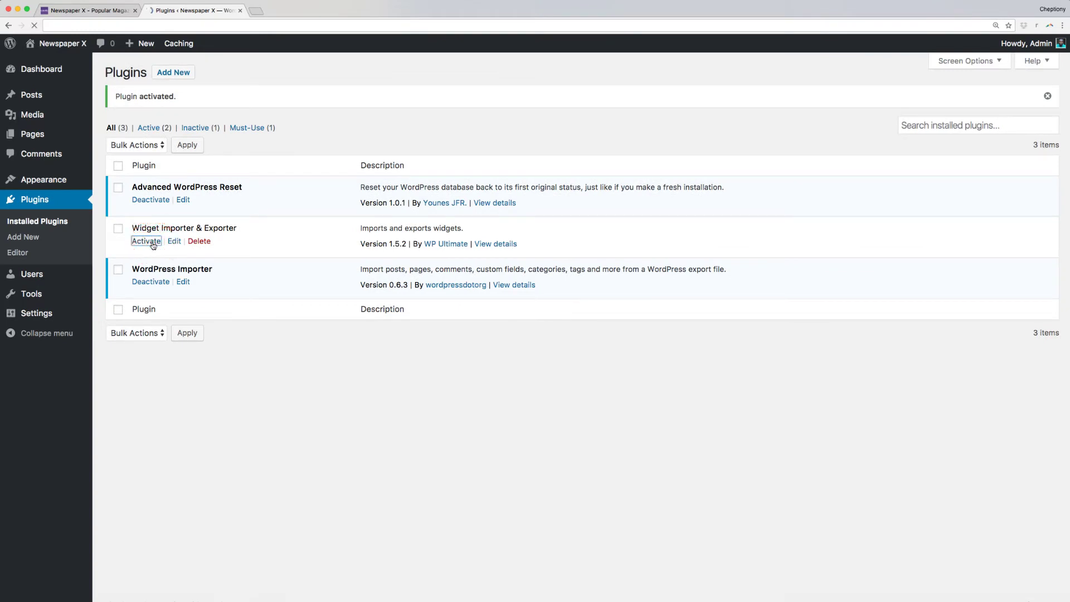
mouse_move(51, 180)
click(117, 266)
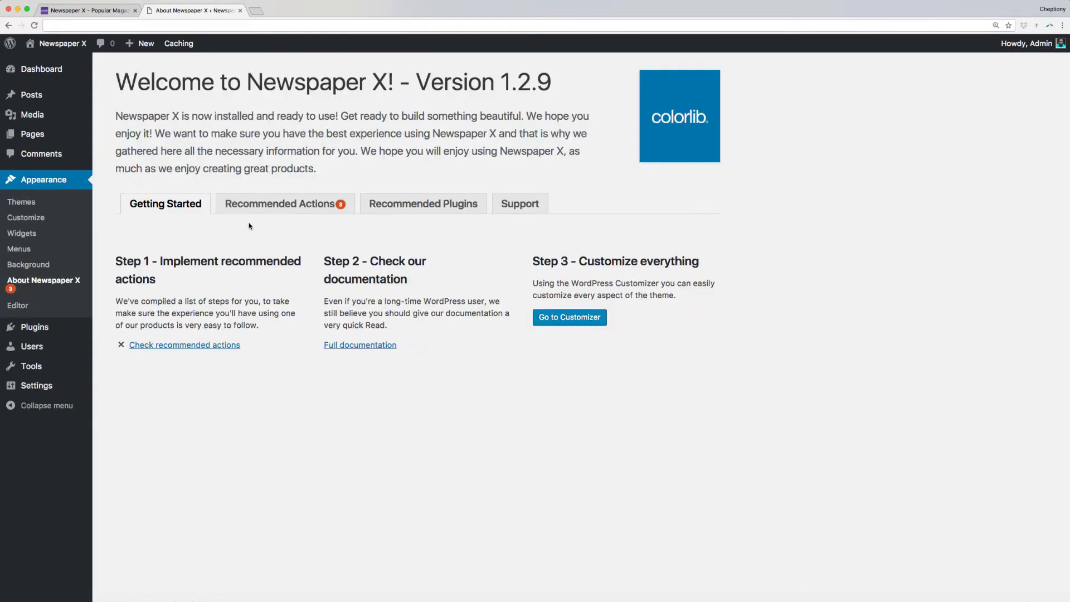
click(297, 204)
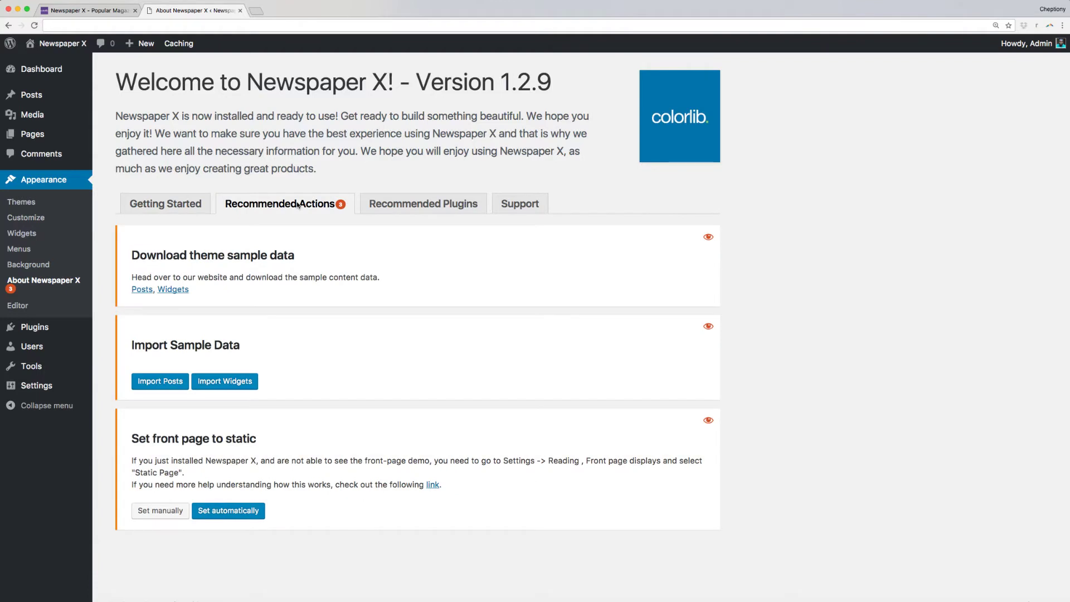
- Install Kiwi Social Share, Modula gallery, FancyBox for WordPress and Simple Custom Post Order
click(434, 207)
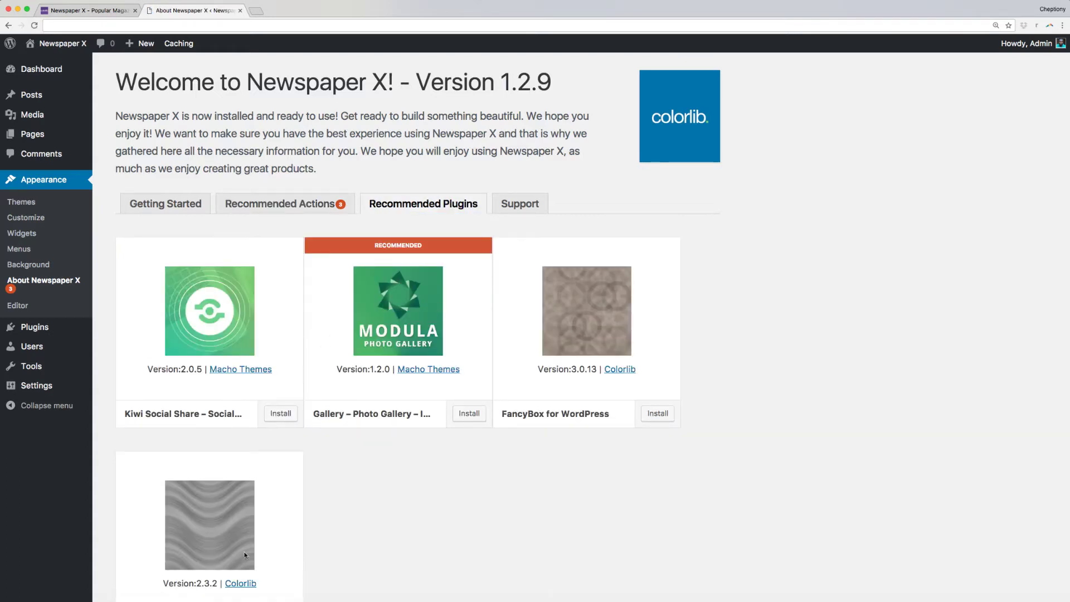
click(282, 417)
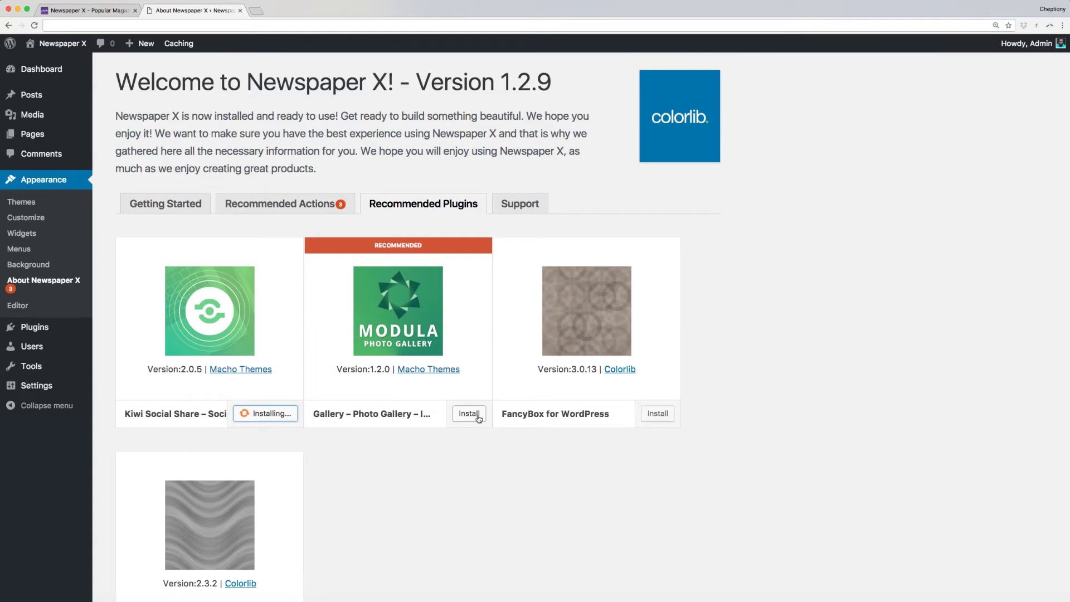
click(478, 419)
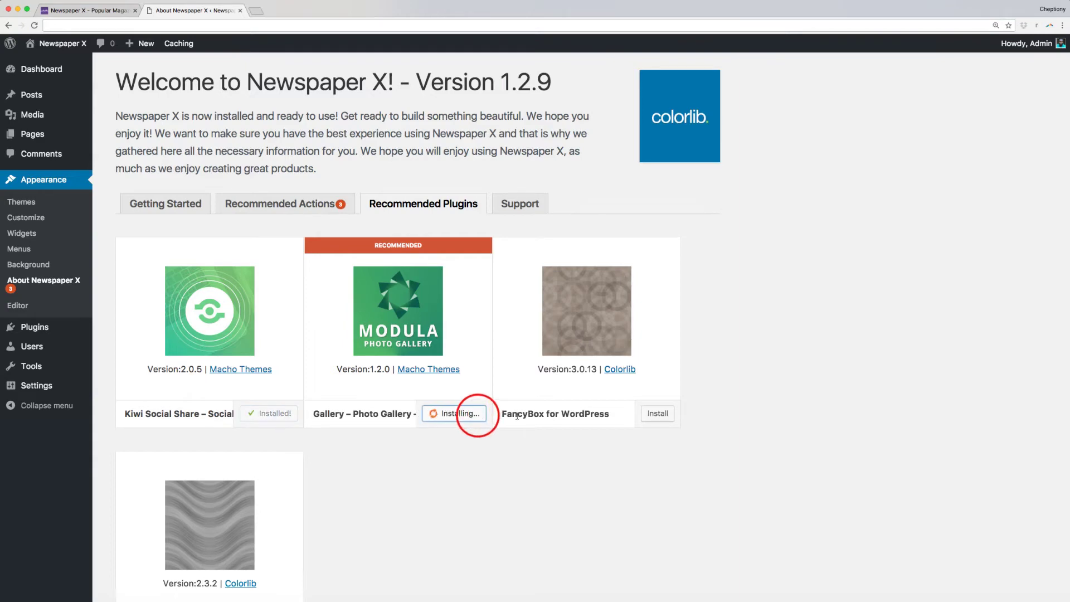
click(658, 413)
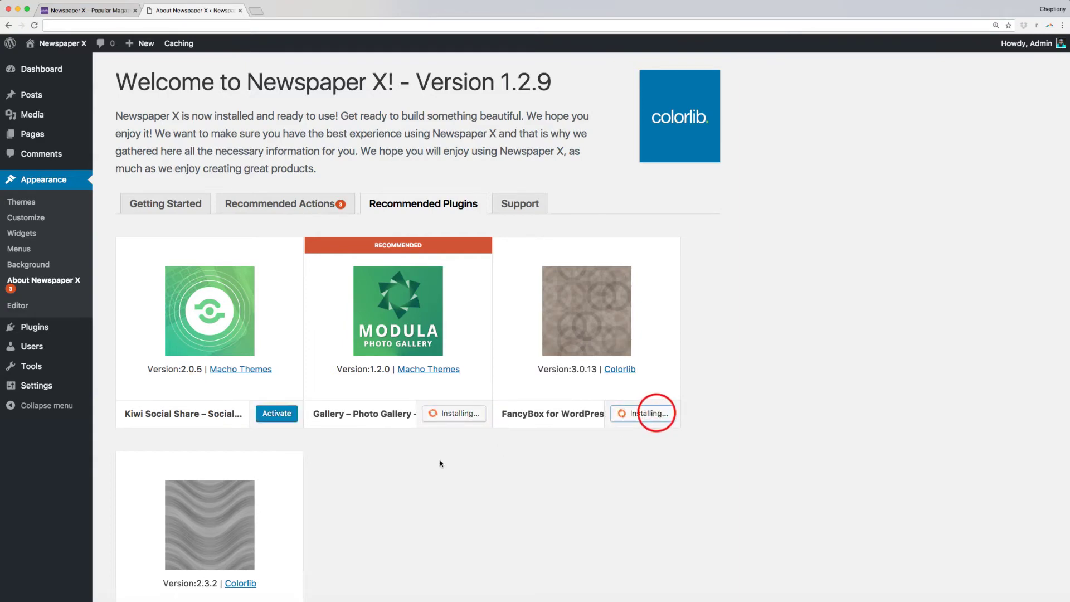
scroll(274, 564, down, 2)
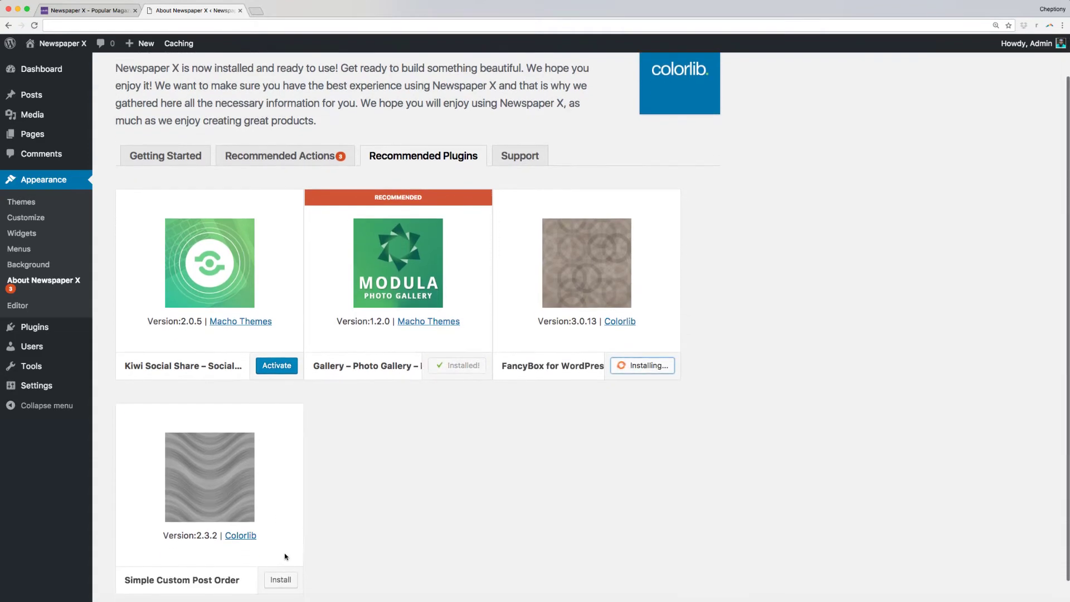
click(282, 580)
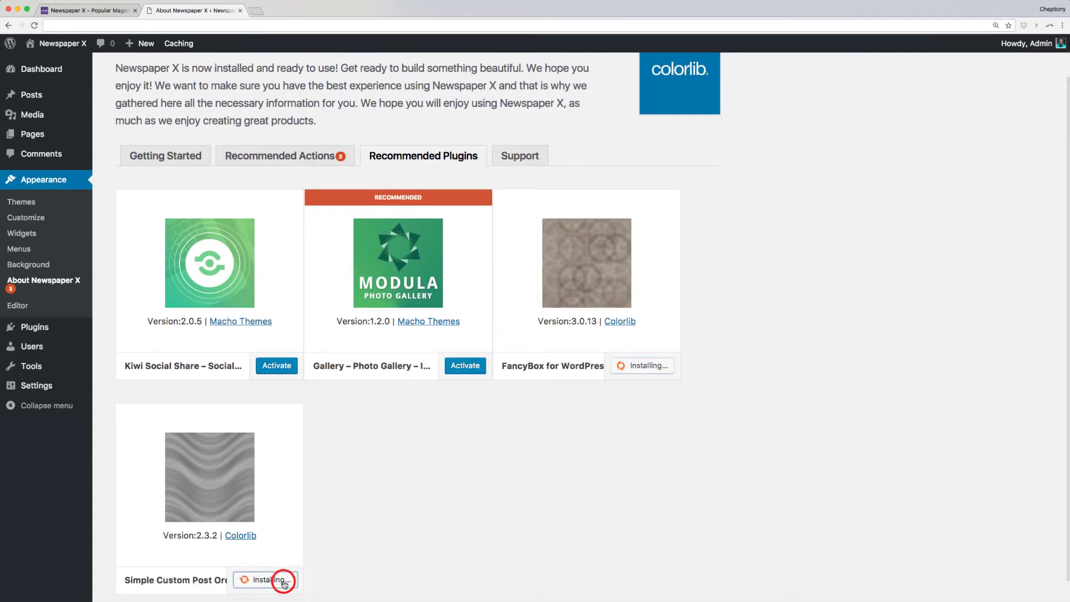
- Activate Kiwi Social Share, FancyBox, Modula and Simple Custom Post Order, then reopen Recommended Actions
click(281, 368)
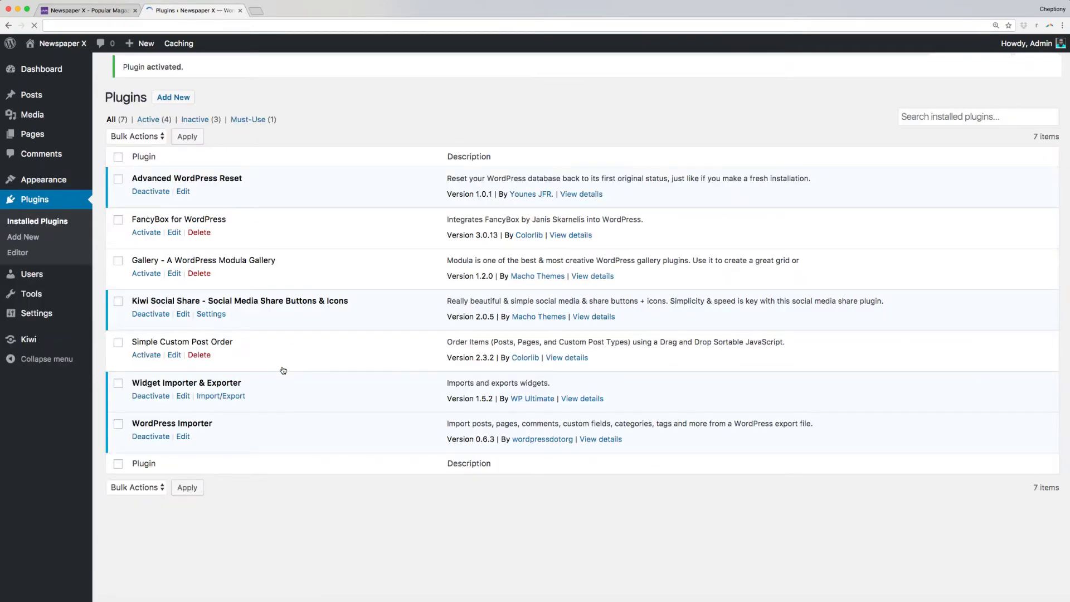
click(146, 240)
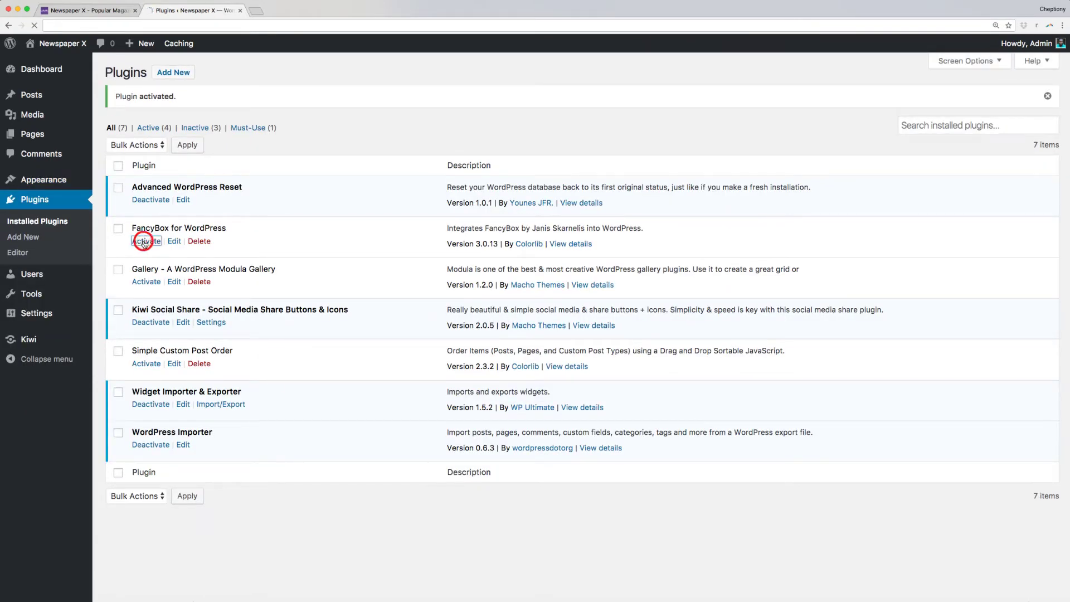
click(143, 286)
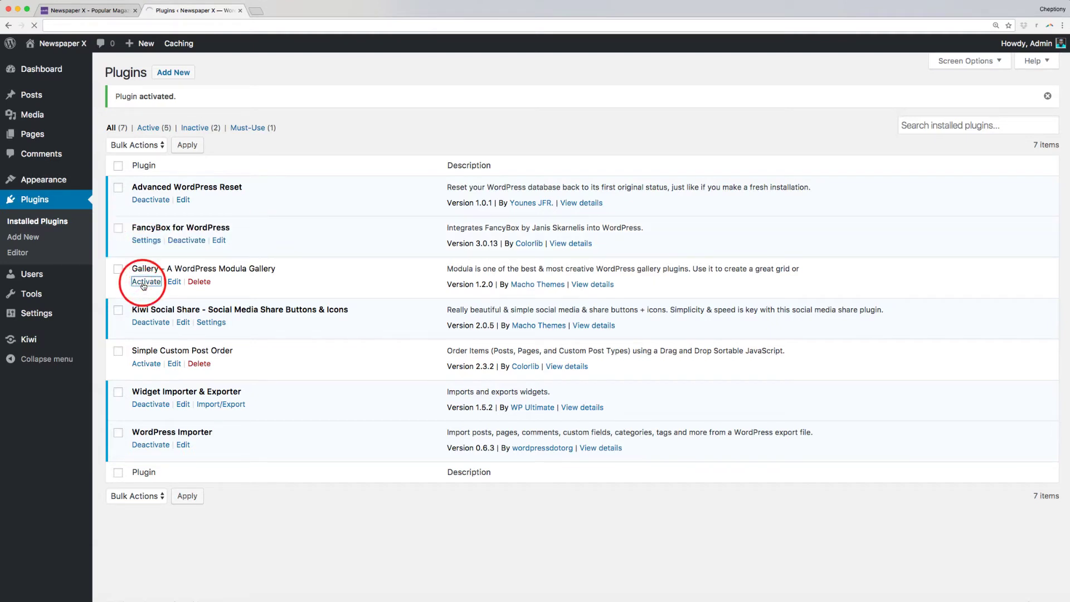
click(148, 363)
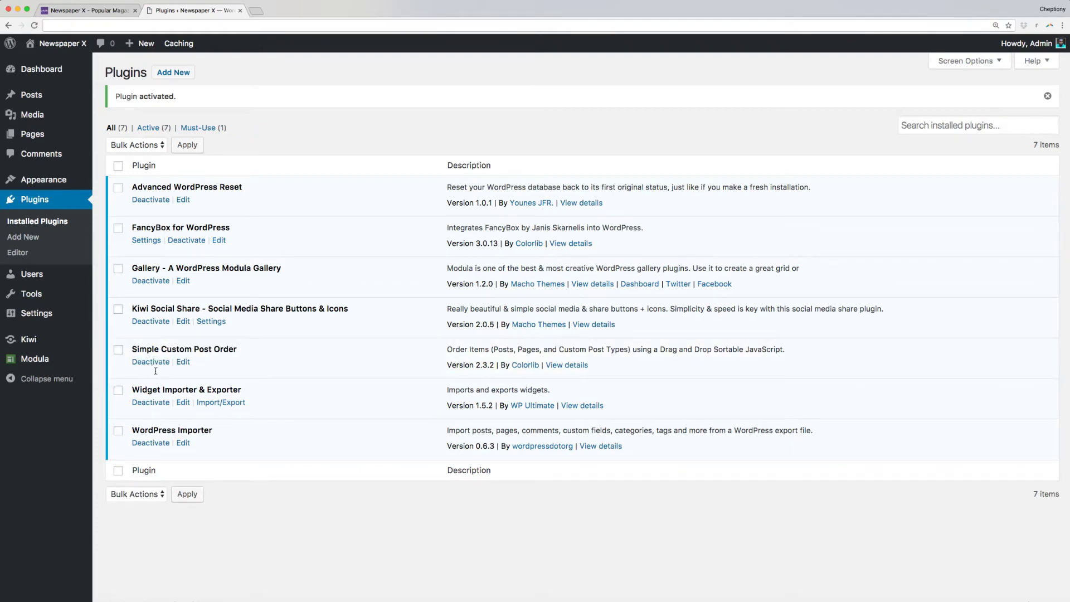
click(283, 204)
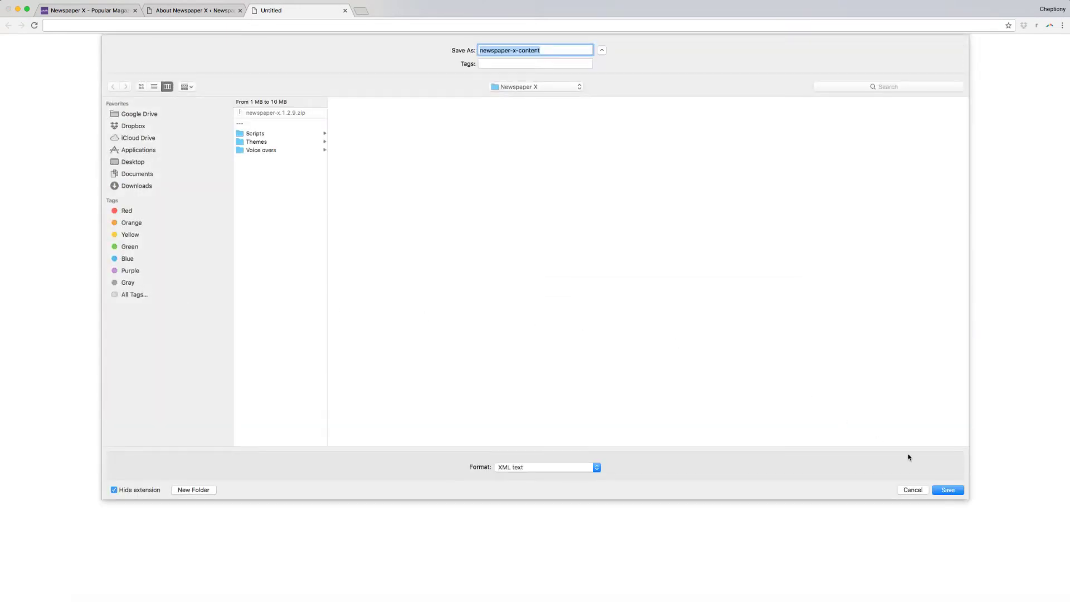
- Save the newspaper-x-content and newspaper-x-widgets sample files into the Newspaper X folder
click(950, 490)
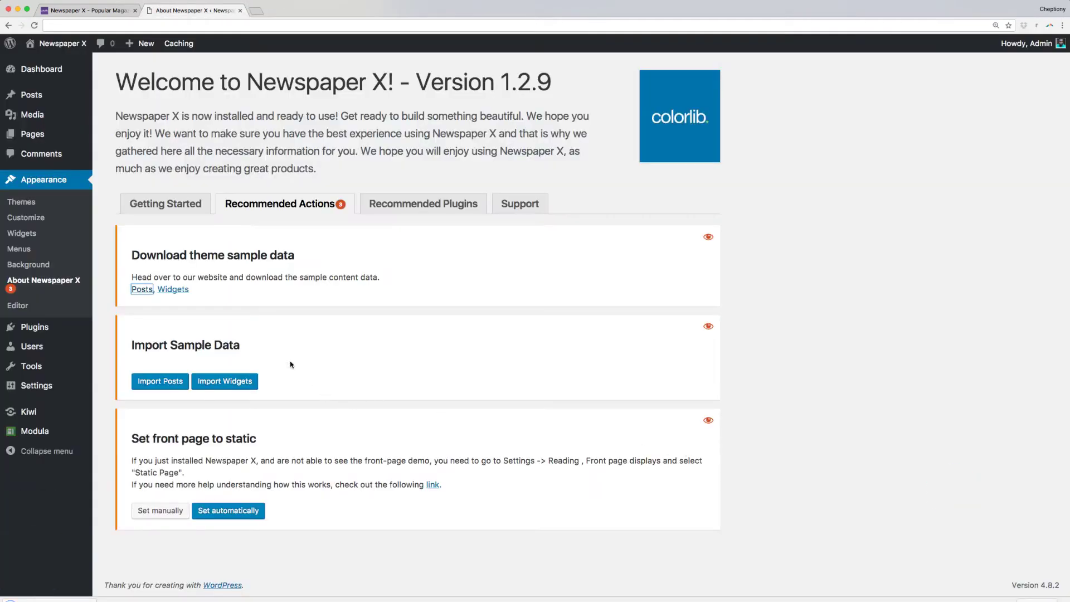
click(173, 290)
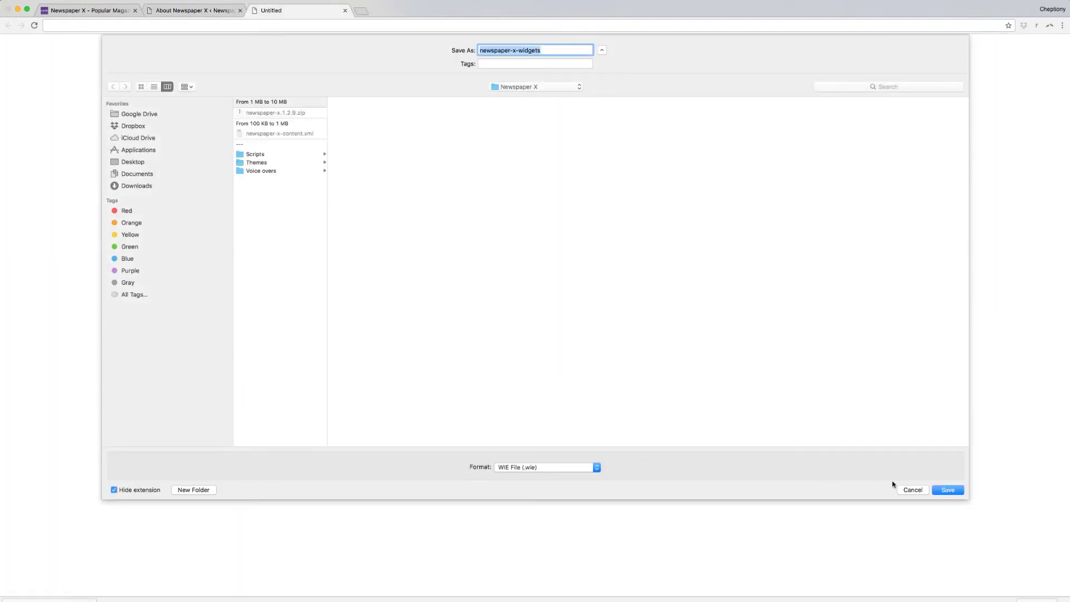
click(936, 490)
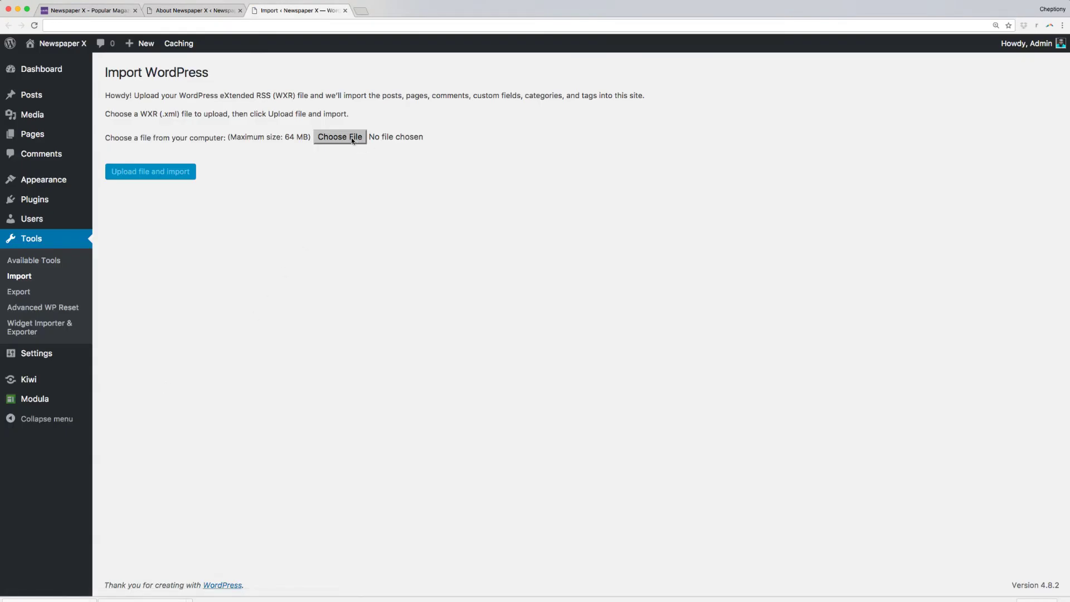
- Upload newspaper-x-content.xml to the WordPress importer
click(351, 137)
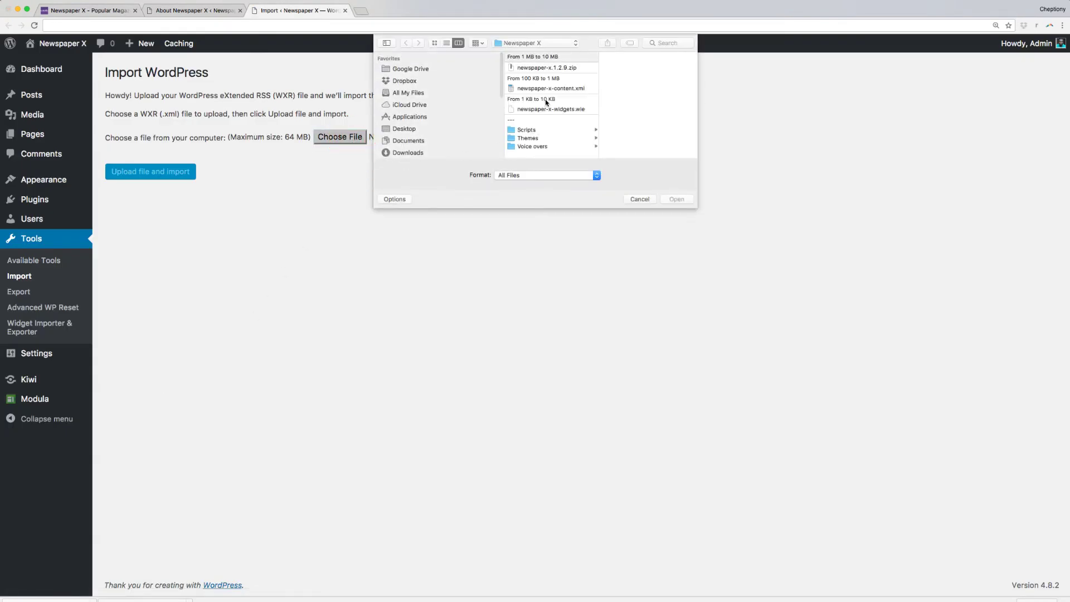
click(546, 89)
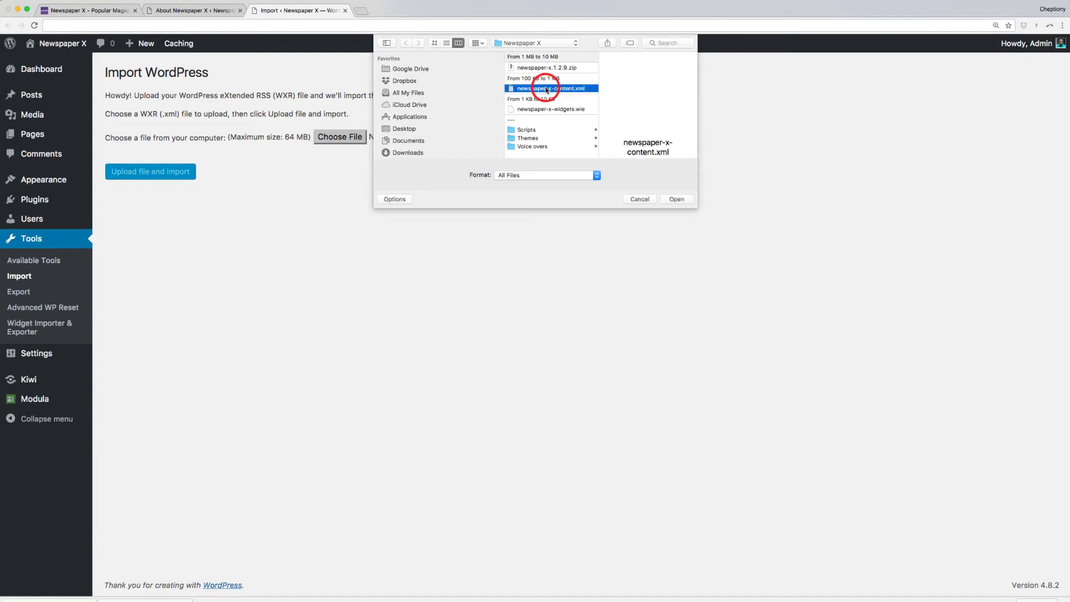
click(675, 200)
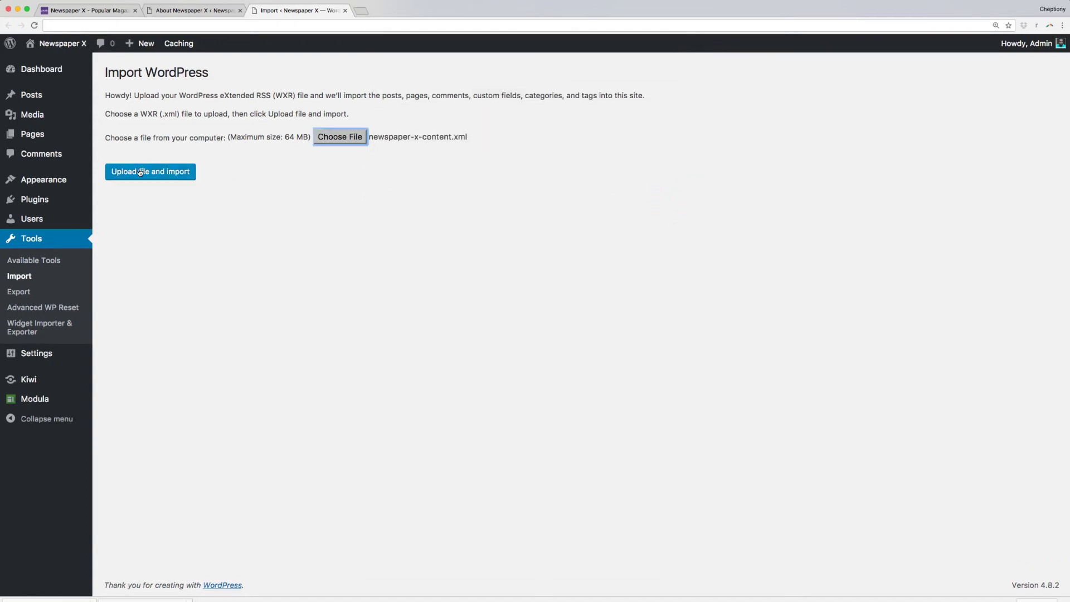
click(140, 173)
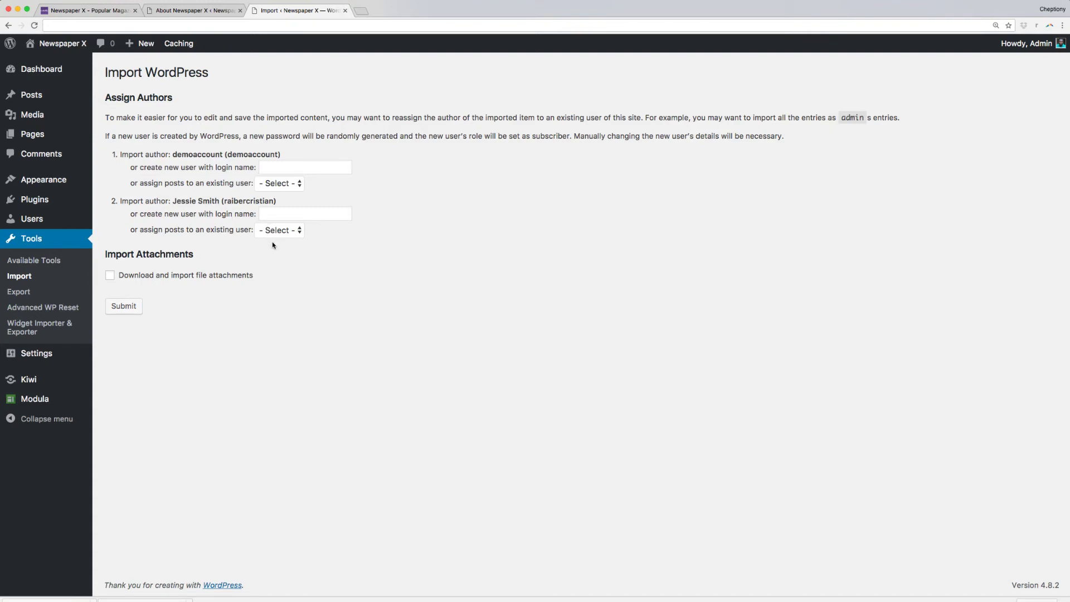
- Assign both imported authors to Admin, include file attachments, and run the import
click(281, 183)
click(280, 196)
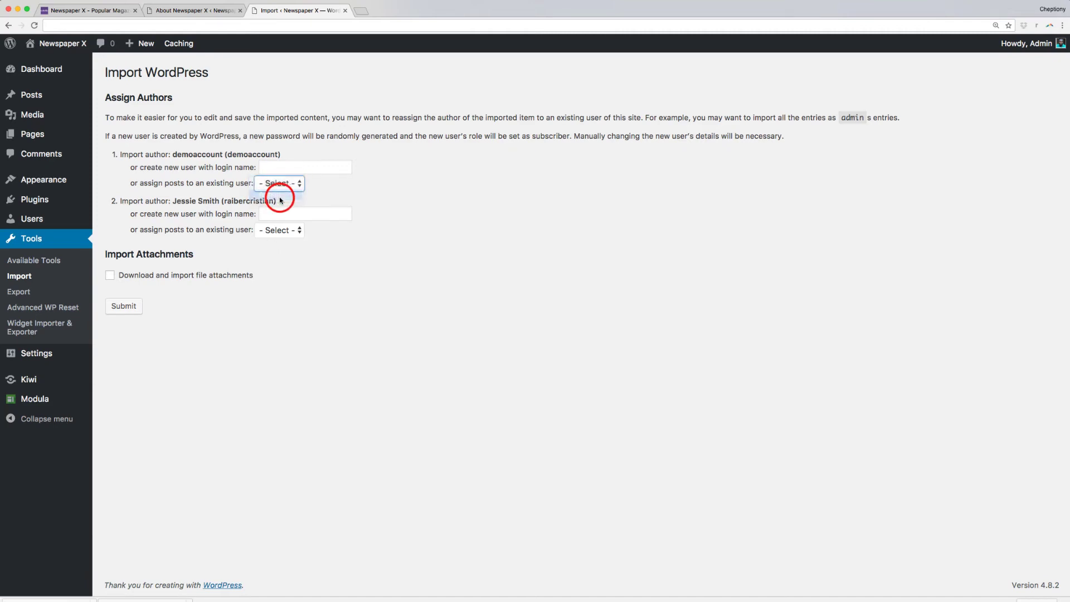
click(277, 231)
click(273, 242)
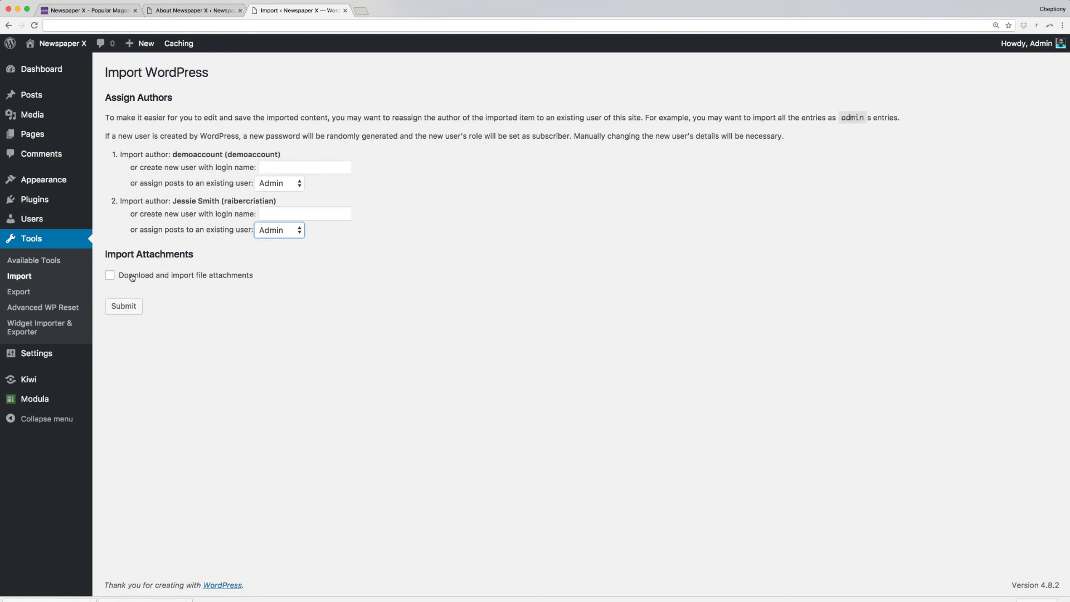
click(110, 275)
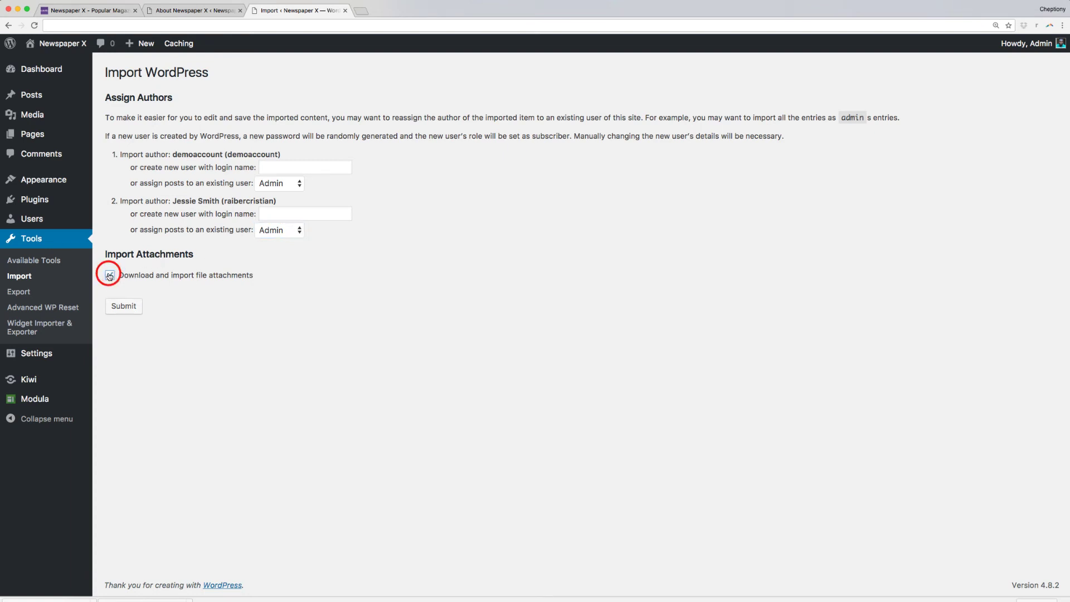
click(116, 309)
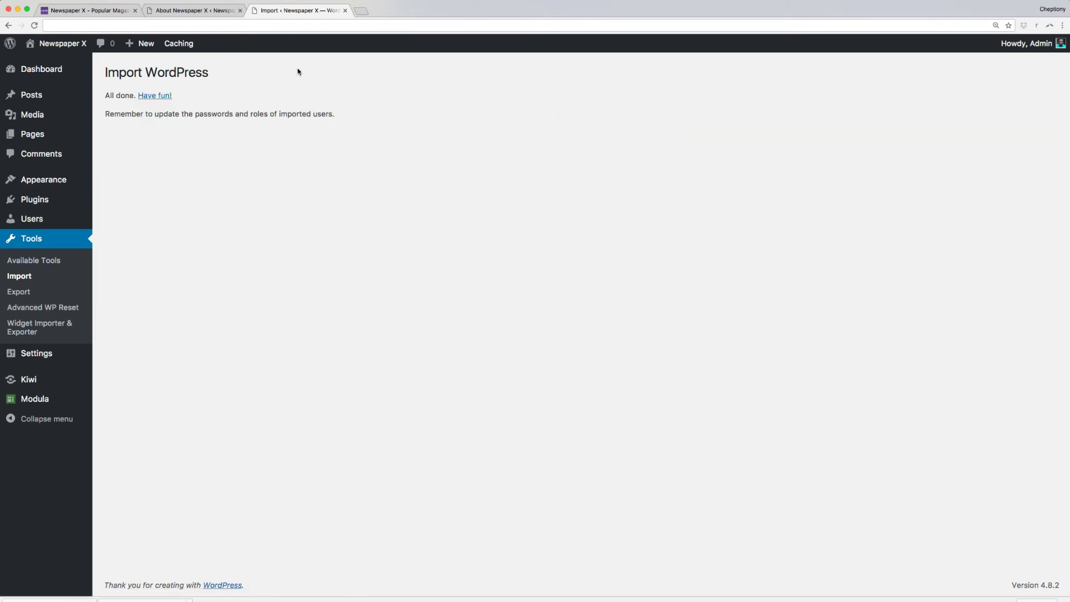
- Close the finished import and import newspaper-x-widgets.wie with Widget Importer & Exporter
click(345, 10)
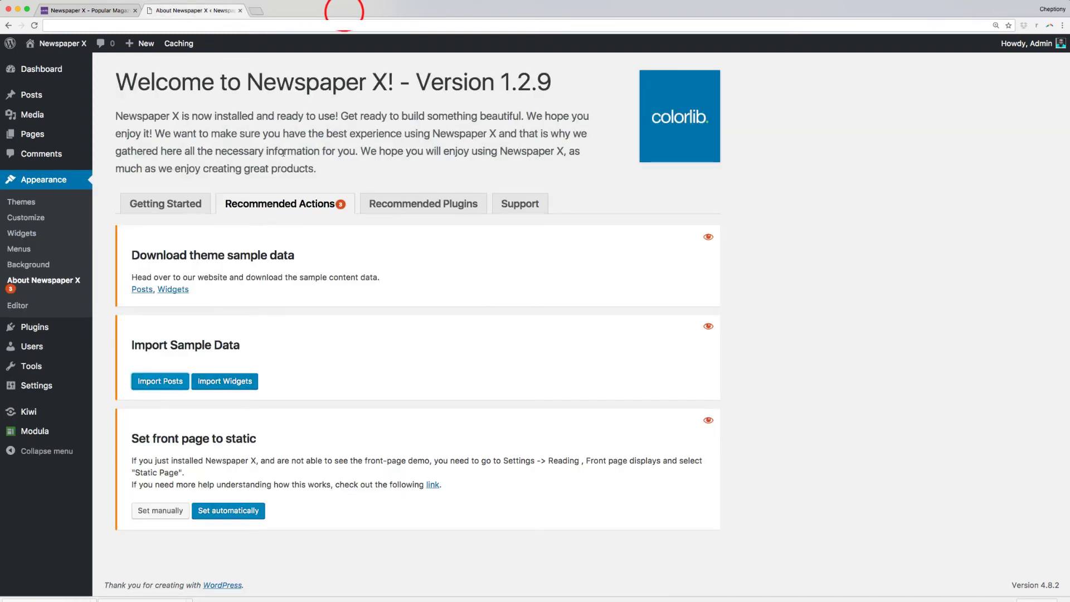
click(221, 384)
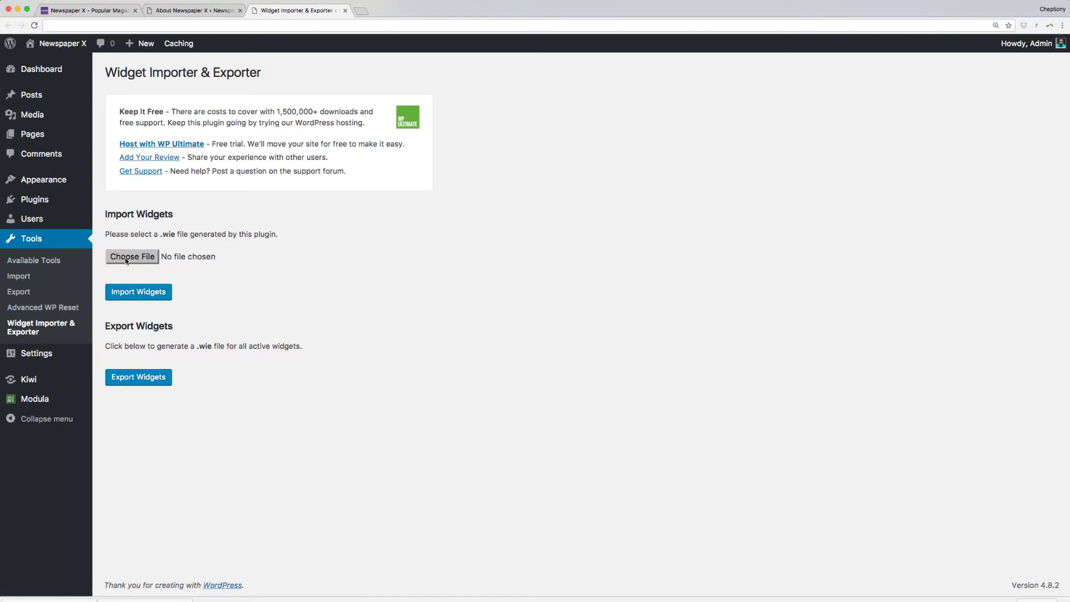
click(126, 260)
click(541, 110)
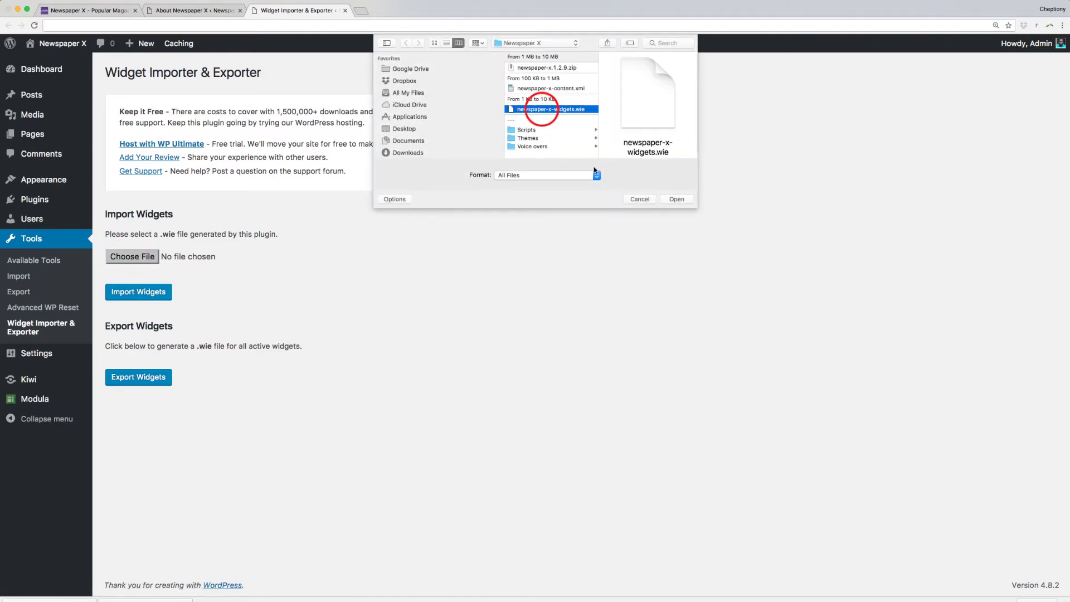
click(684, 202)
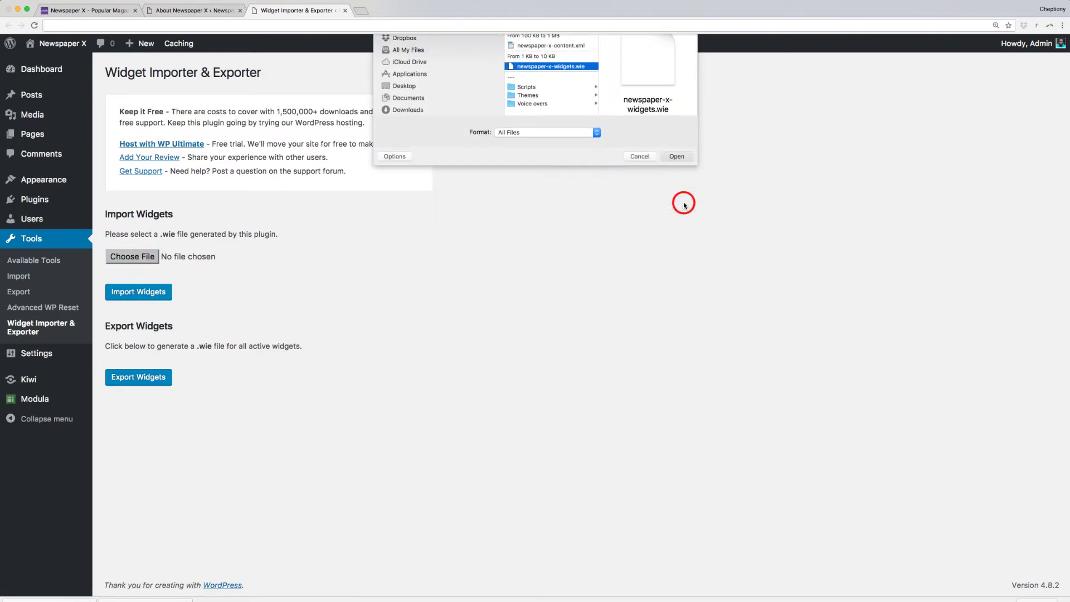
click(118, 295)
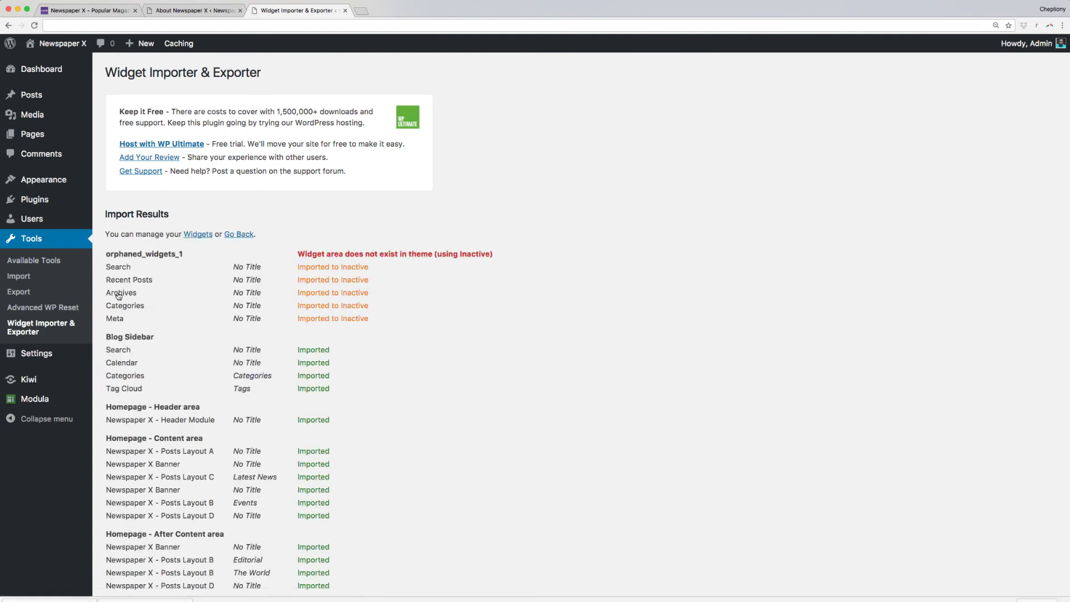
scroll(280, 373, down, 5)
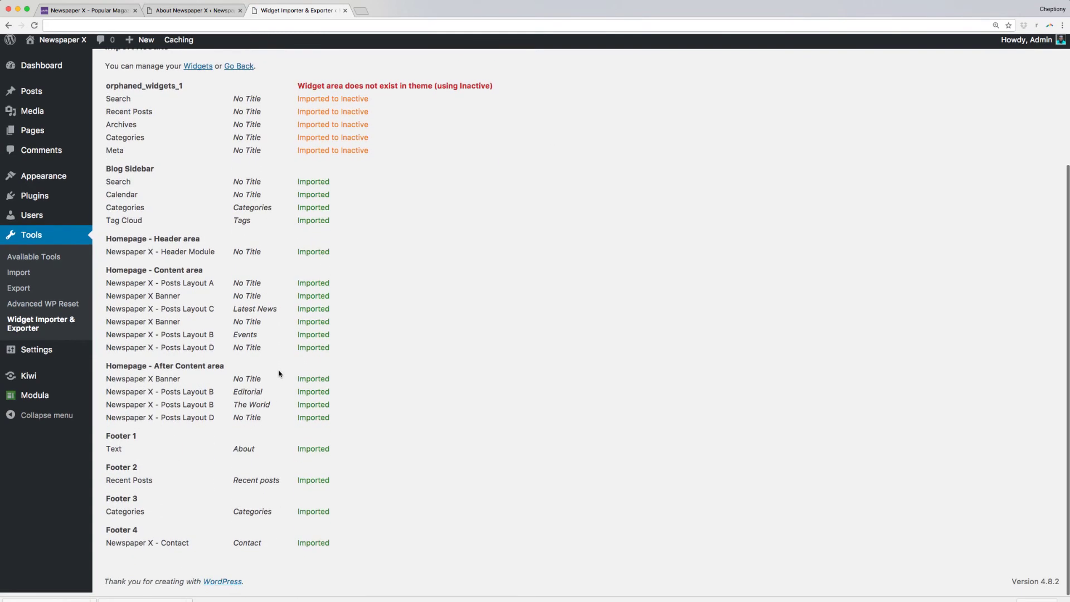
- Close the widget import results, then save Reading settings with Home as front page and Blog as posts page
scroll(278, 374, up, 1)
key(super+w)
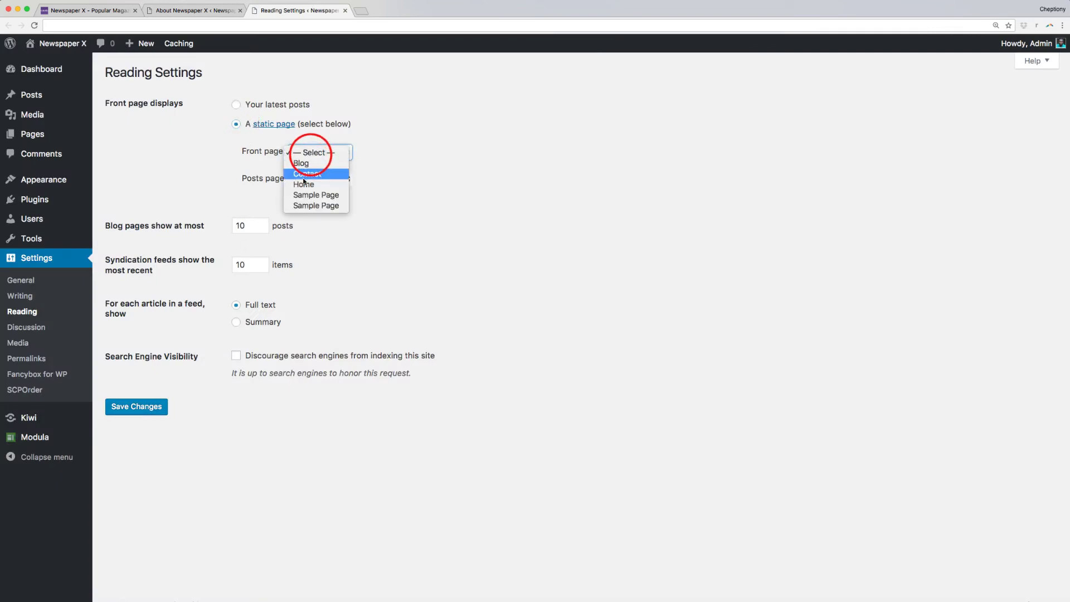
click(302, 186)
click(303, 181)
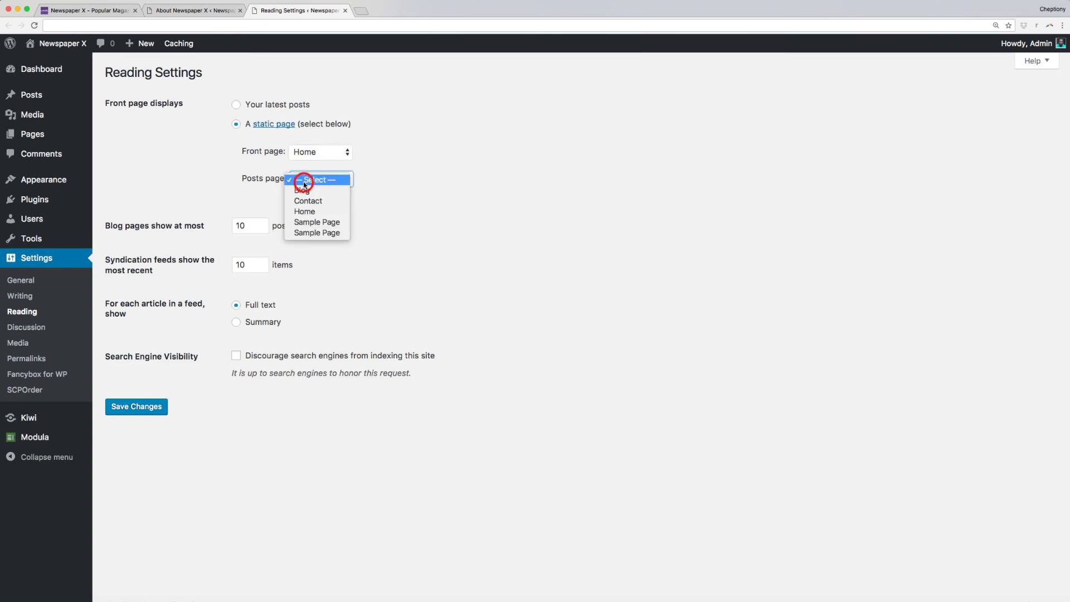
click(302, 190)
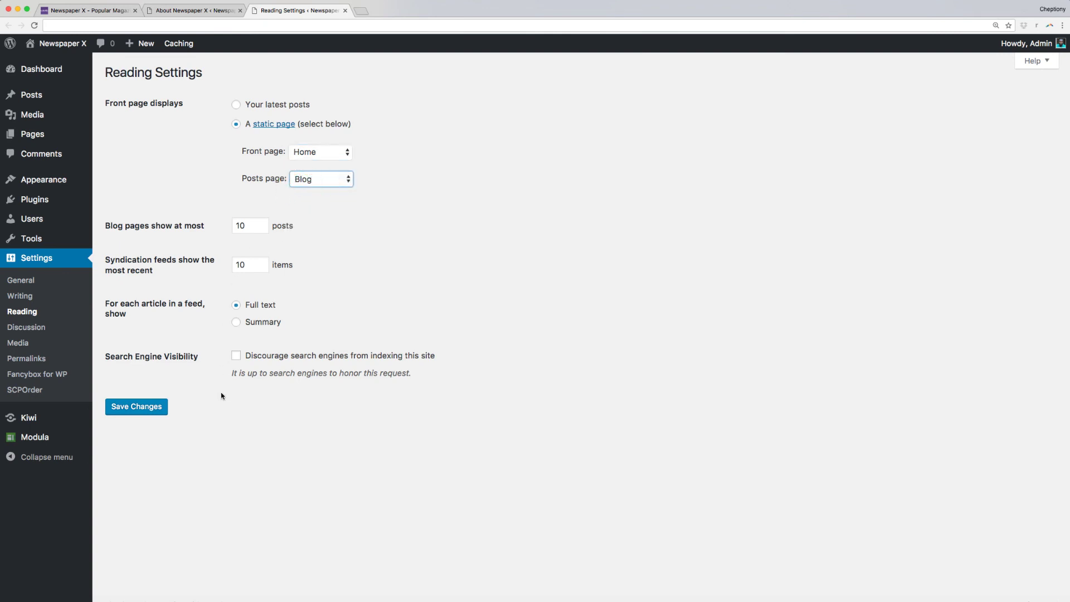
click(136, 412)
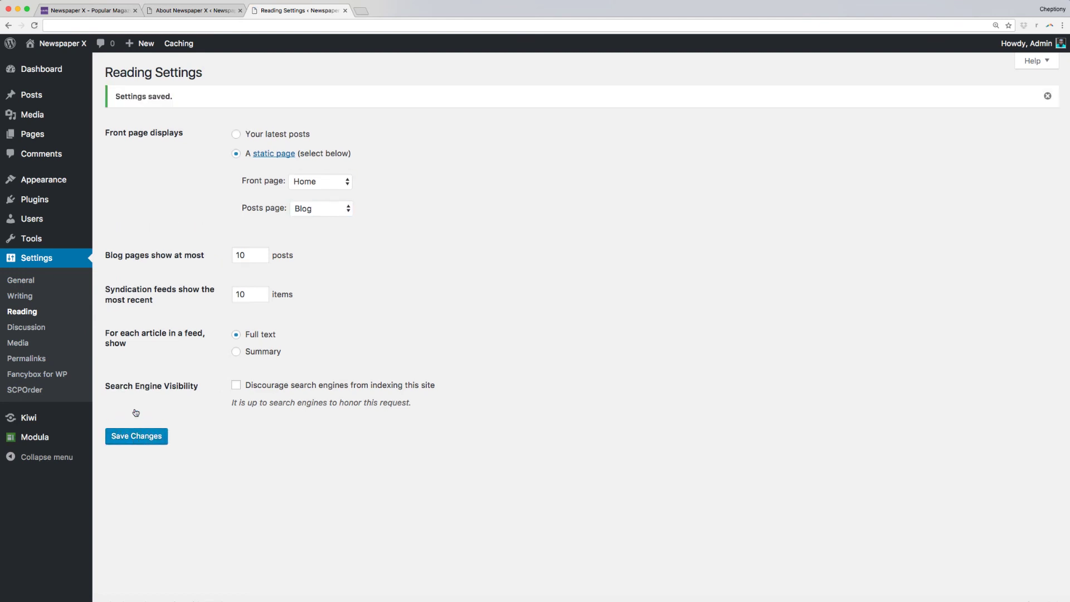
- Visit the live site and scroll through the featured, Latest News and Events homepage sections
mouse_move(54, 46)
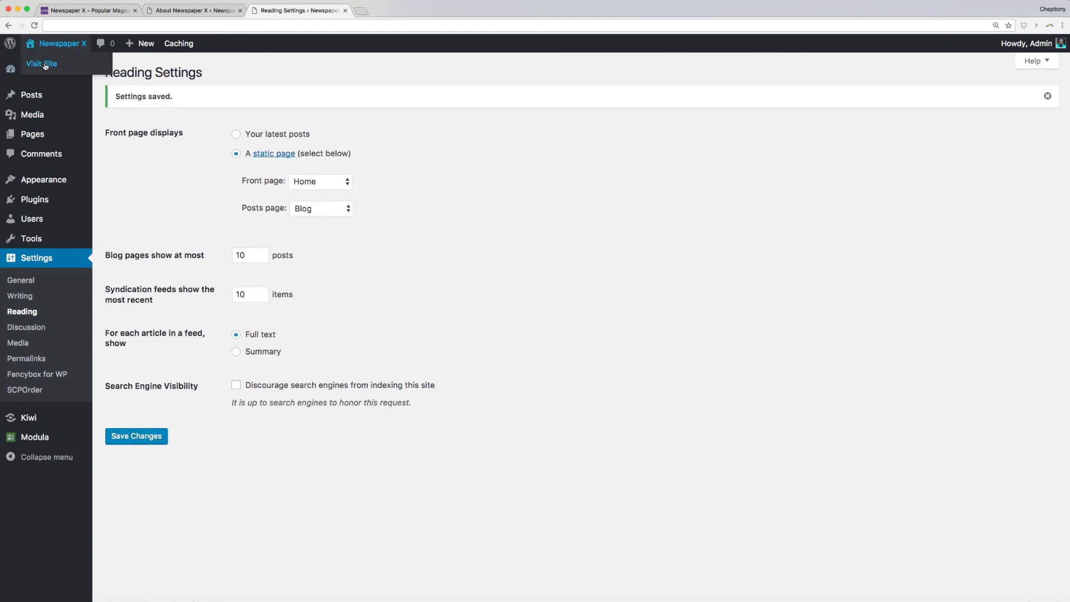
click(46, 65)
scroll(537, 373, down, 3)
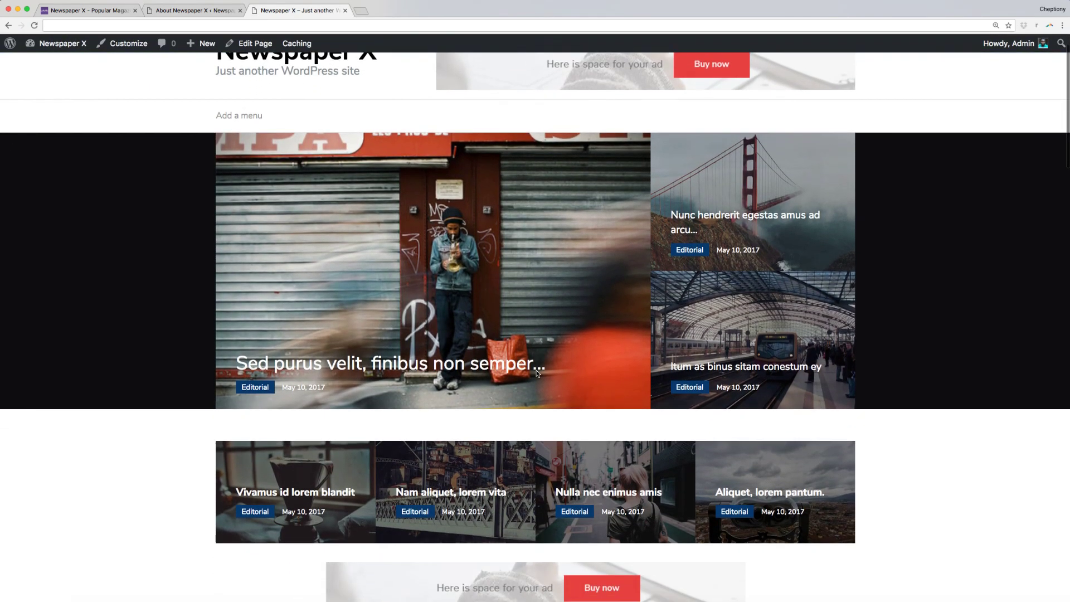
scroll(536, 373, up, 3)
scroll(536, 372, down, 10)
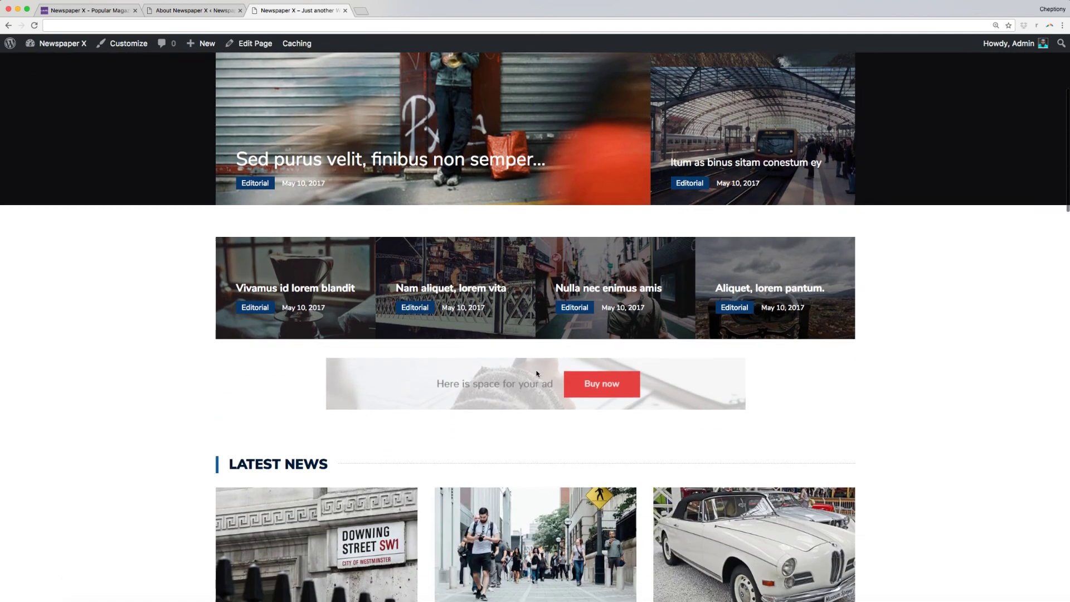
scroll(537, 374, down, 5)
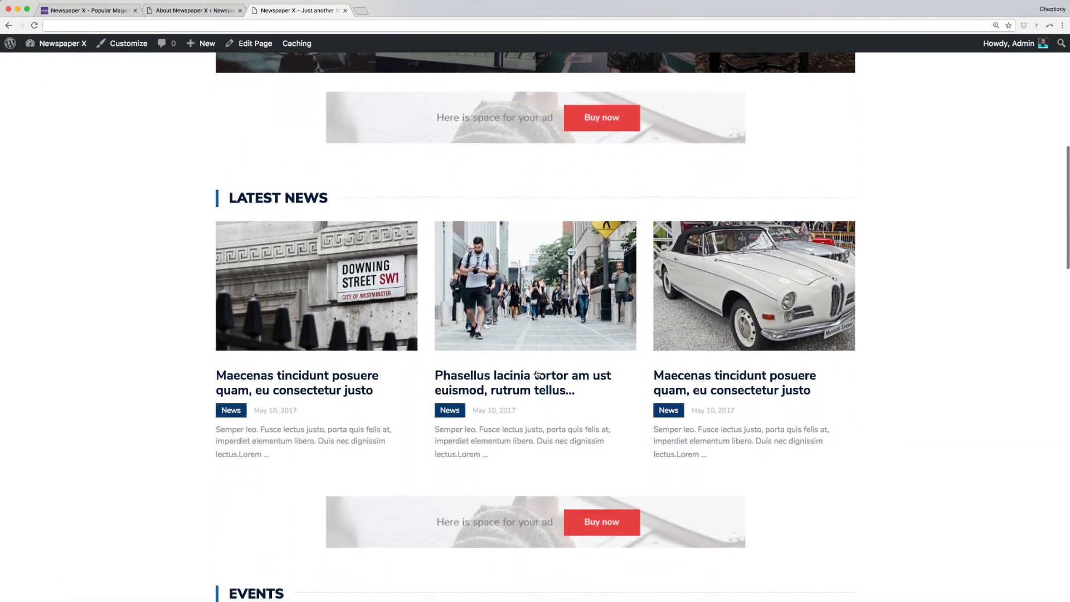
scroll(537, 374, down, 8)
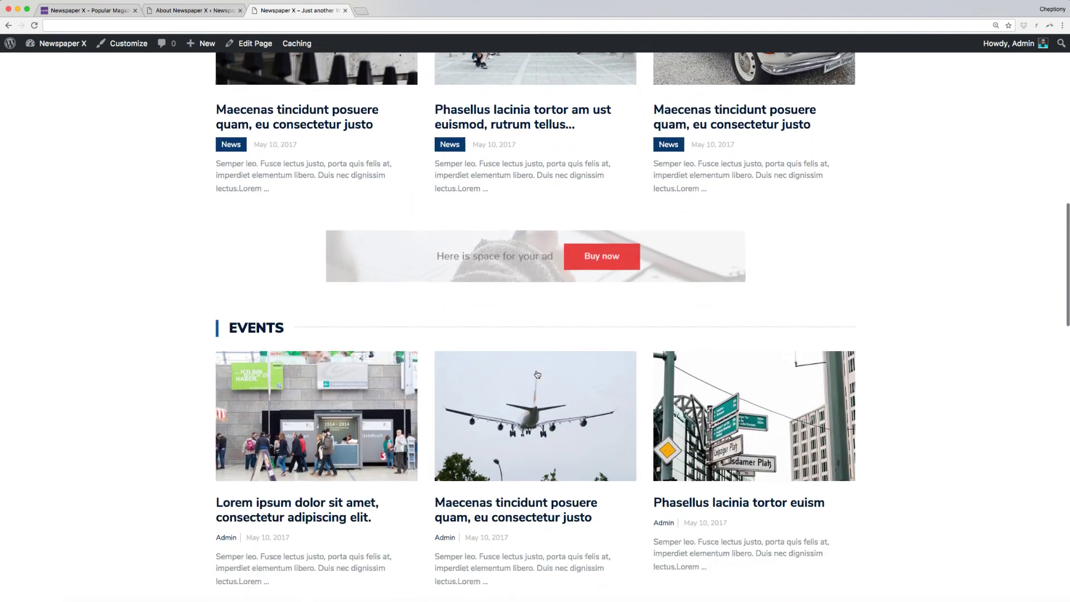
scroll(538, 374, down, 3)
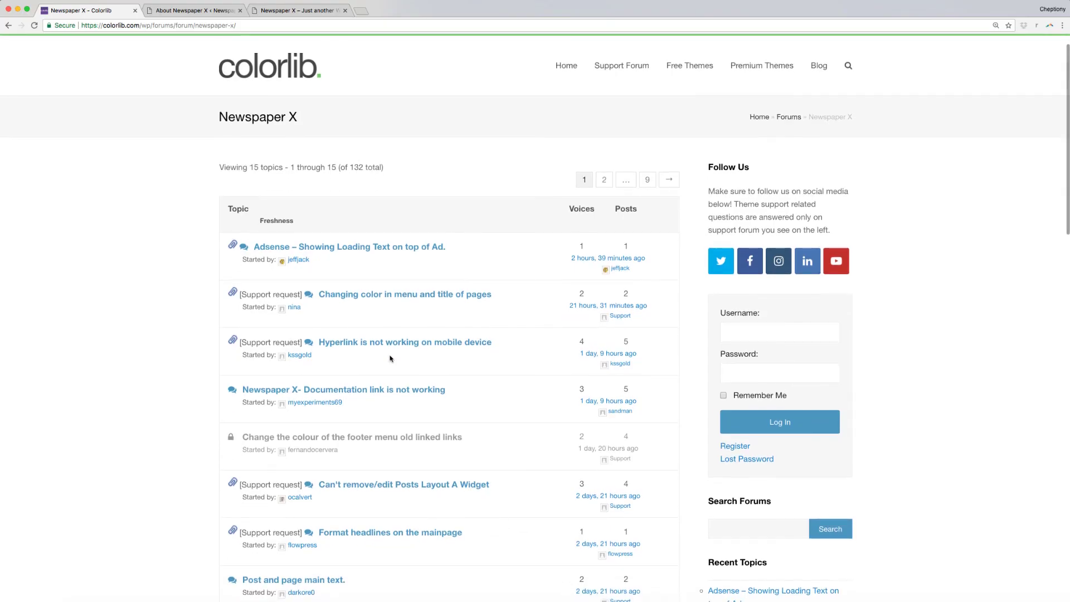
- Scroll through the Newspaper X forum's topic list, 15 of 132 topics on the first page
scroll(390, 358, down, 3)
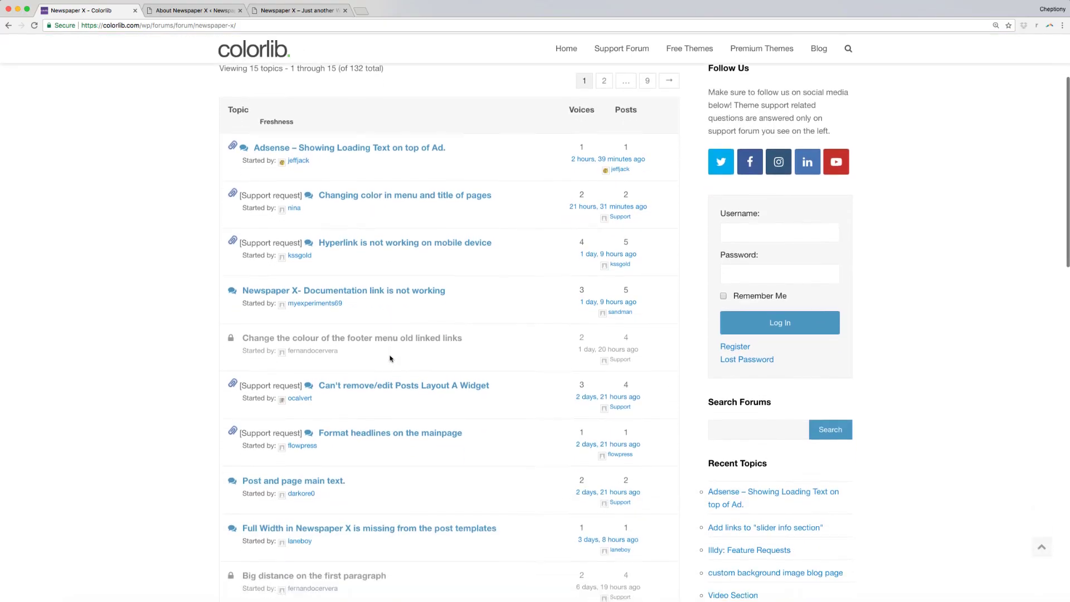
scroll(390, 359, down, 2)
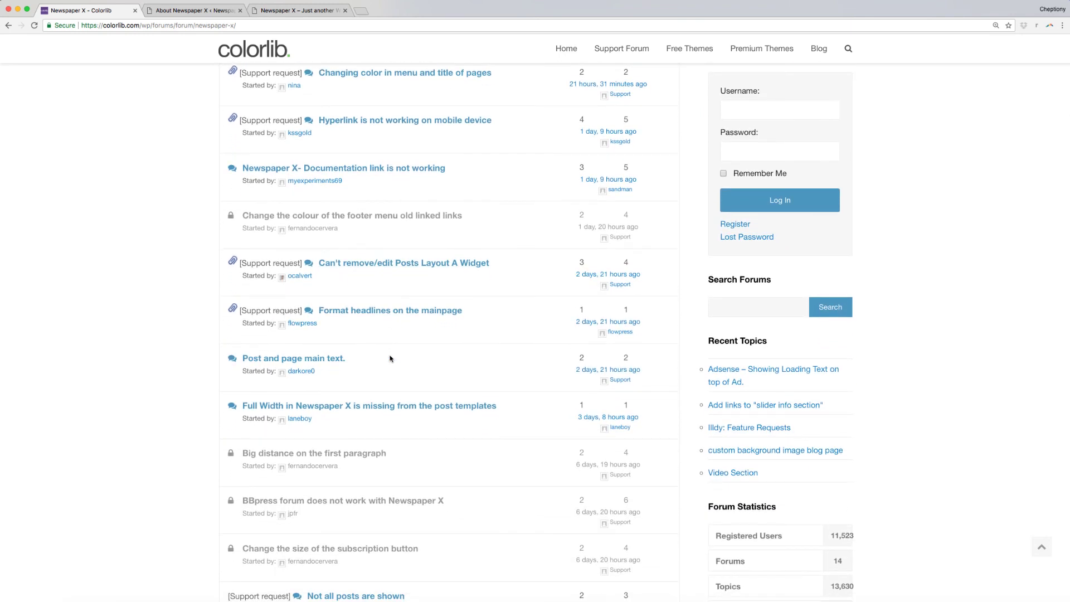
scroll(390, 358, up, 3)
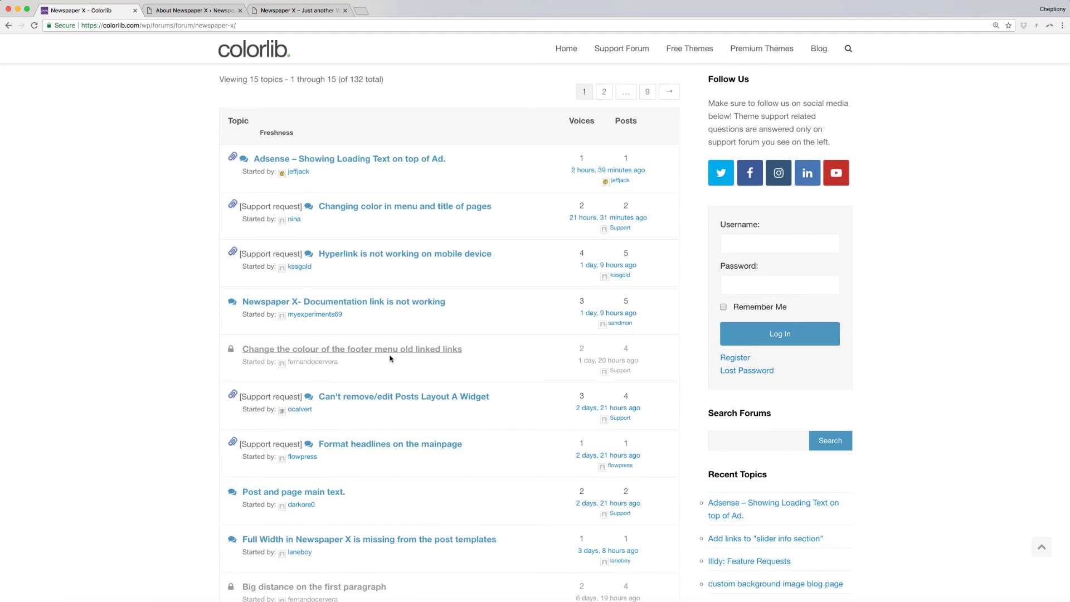
scroll(390, 358, up, 3)
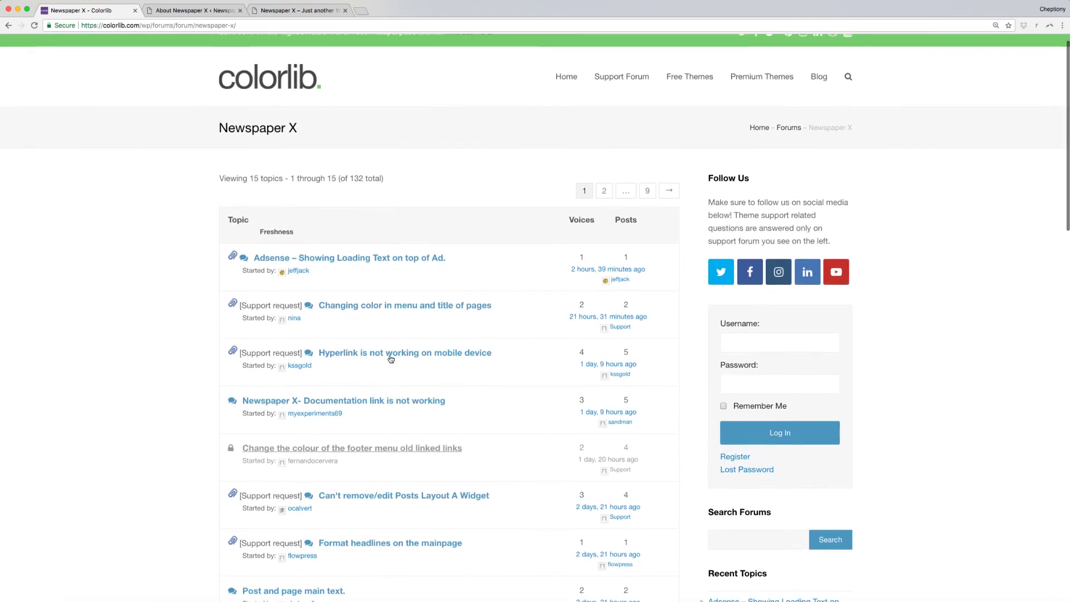